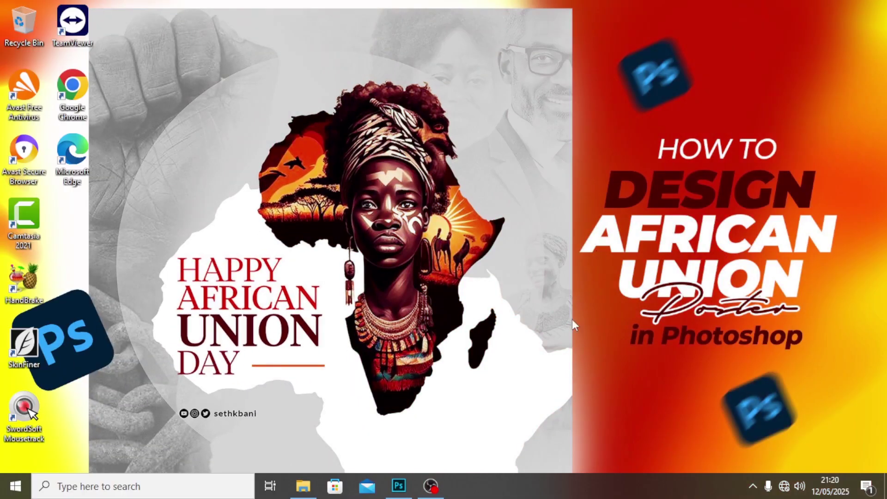
# - Launch Adobe Photoshop from the taskbar to reach its Get Started screen
pyautogui.click(401, 483)
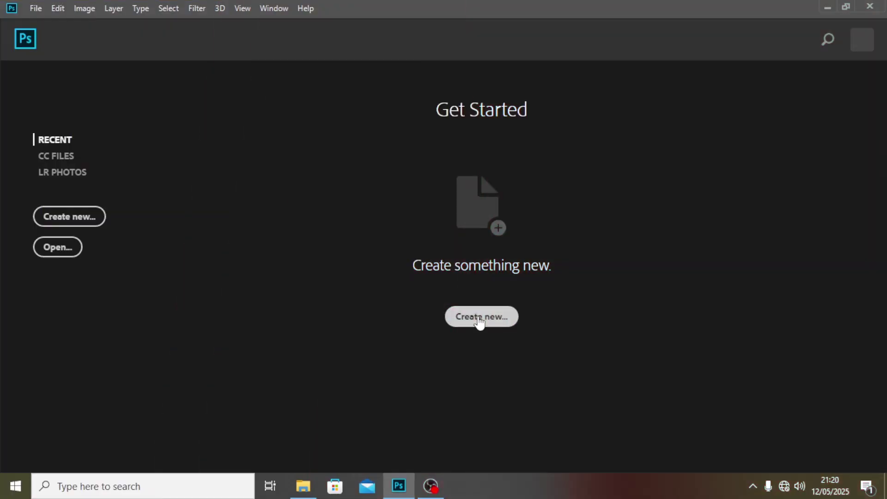
# - Create a new 2000 × 2000 px document at 300 ppi with a white background
pyautogui.click(479, 317)
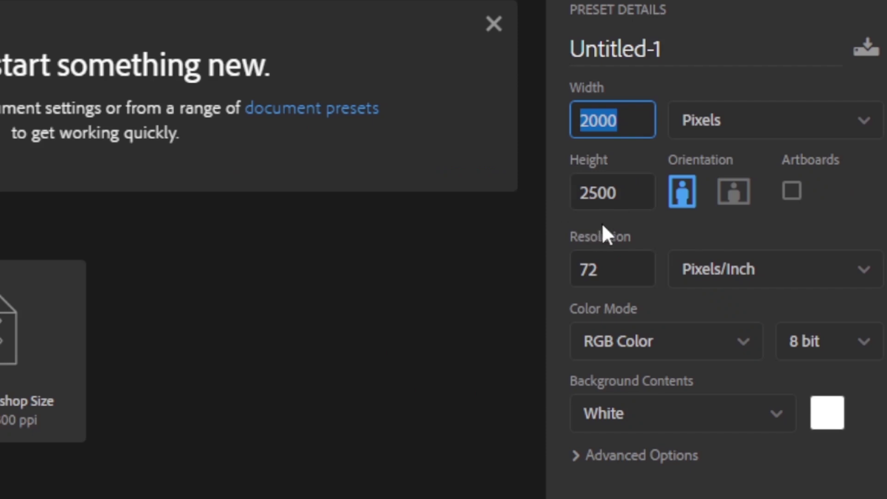
pyautogui.click(611, 219)
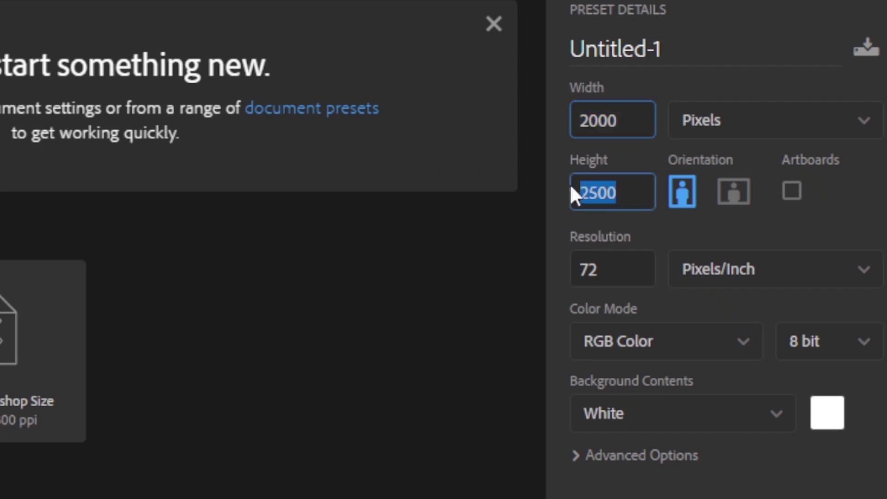
pyautogui.write('2000')
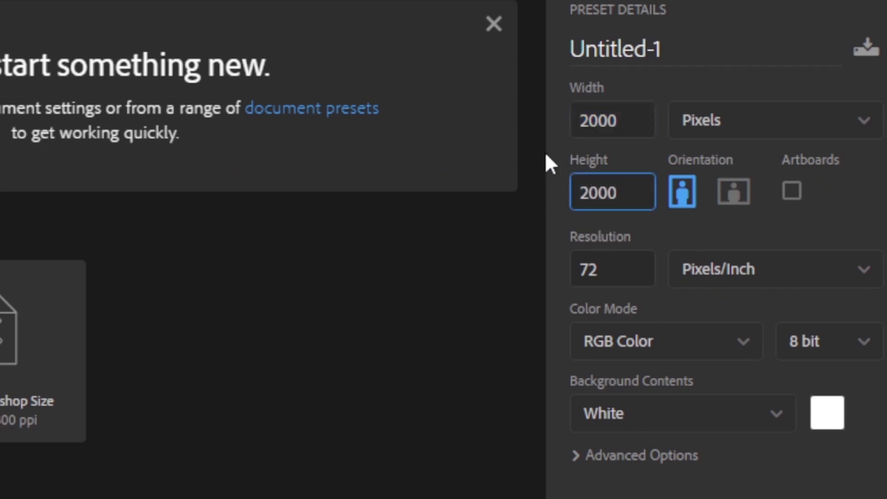
pyautogui.press('Tab')
pyautogui.write('300')
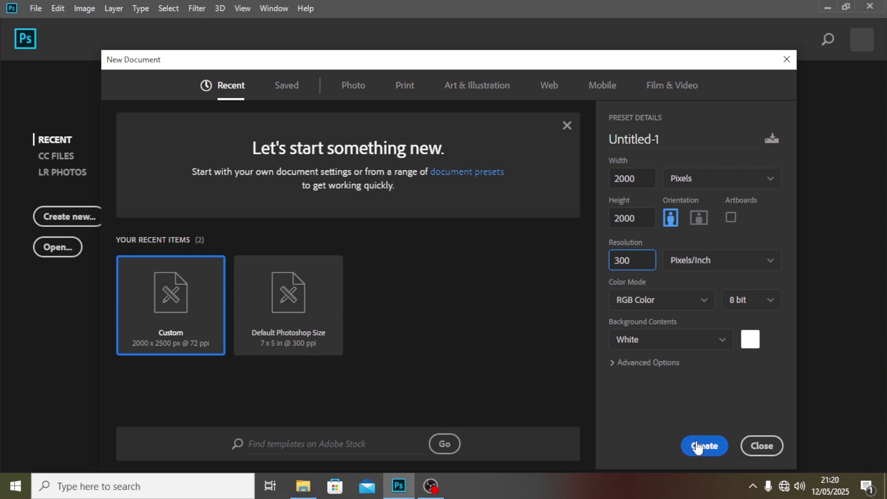
pyautogui.click(698, 446)
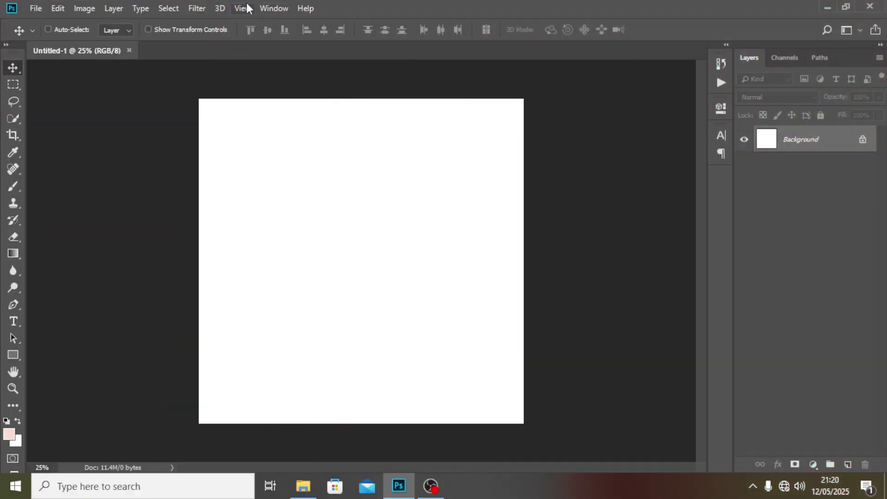
# - Add a New Guide Layout of 4 columns and 4 rows to the canvas
pyautogui.click(245, 8)
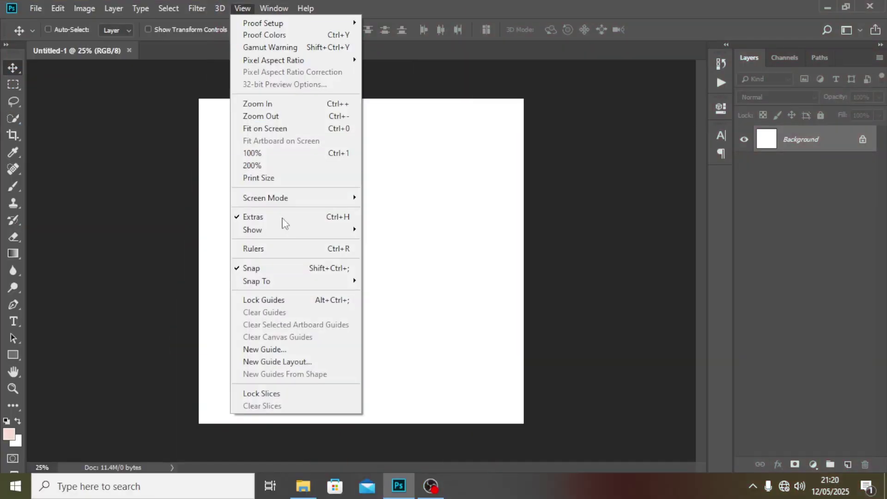
pyautogui.click(287, 362)
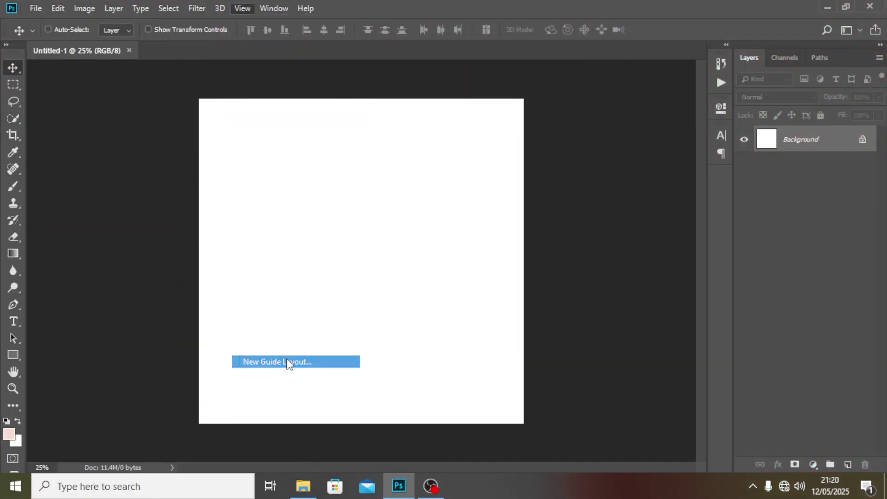
pyautogui.click(268, 216)
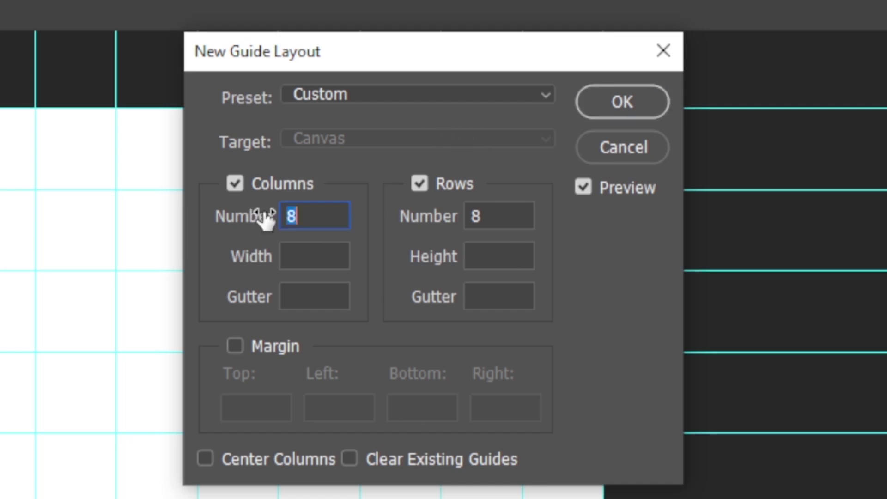
pyautogui.write('4')
pyautogui.click(473, 225)
pyautogui.write('4')
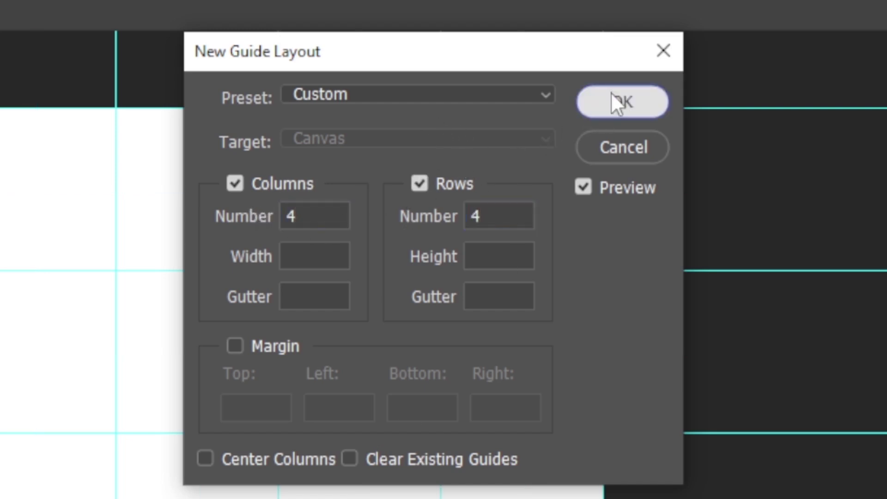
pyautogui.click(614, 100)
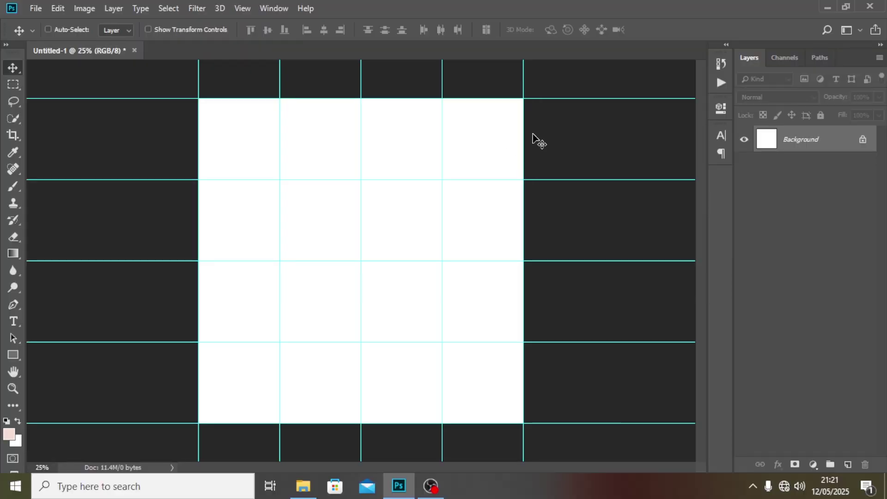
# - Place the bg image from the 14/FILES folder embedded, filling the canvas
pyautogui.click(36, 8)
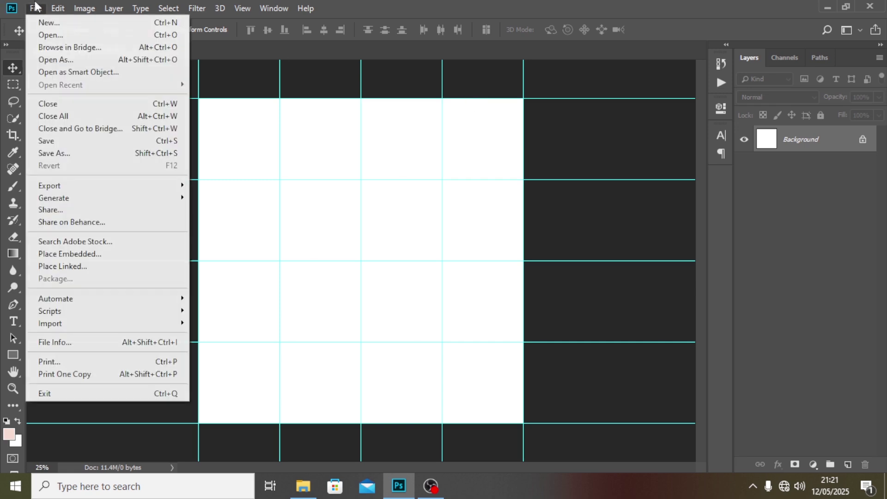
pyautogui.click(77, 254)
pyautogui.click(66, 32)
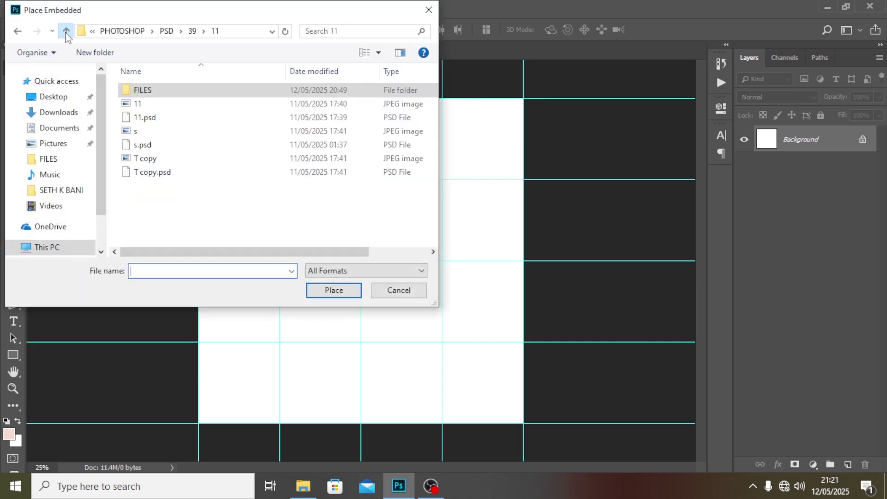
pyautogui.click(66, 32)
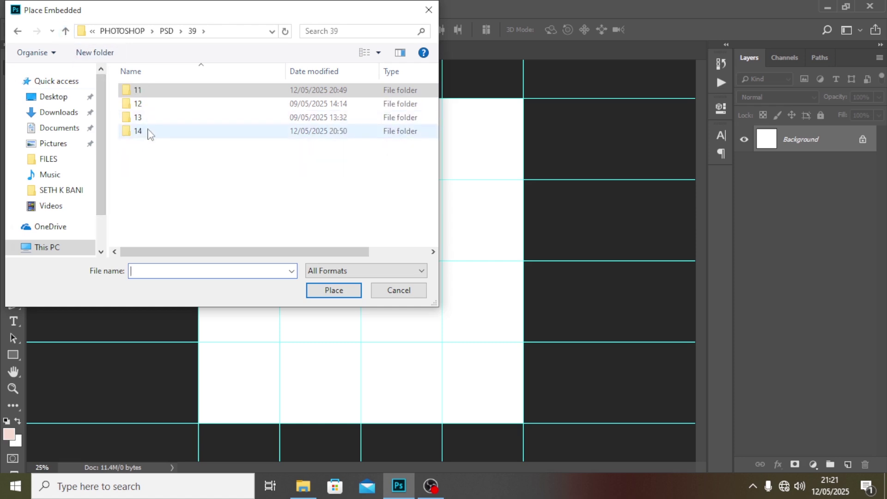
pyautogui.doubleClick(138, 132)
pyautogui.click(156, 90)
pyautogui.doubleClick(156, 90)
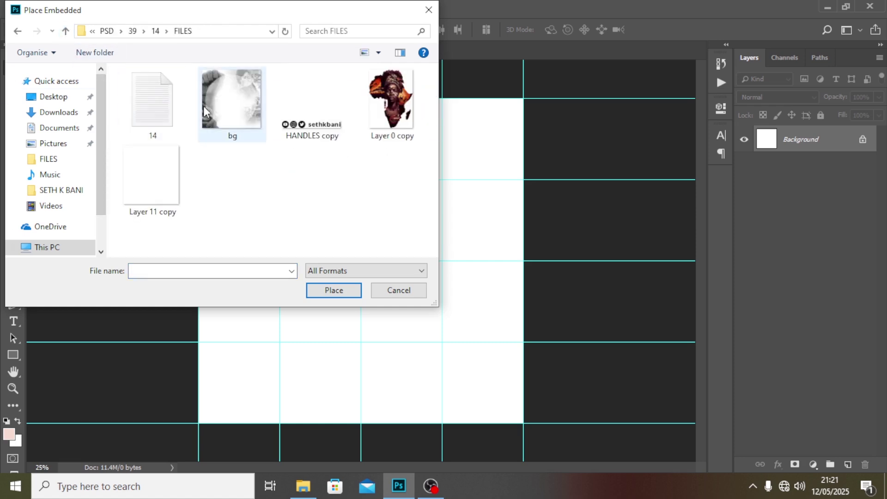
pyautogui.click(233, 106)
pyautogui.click(334, 290)
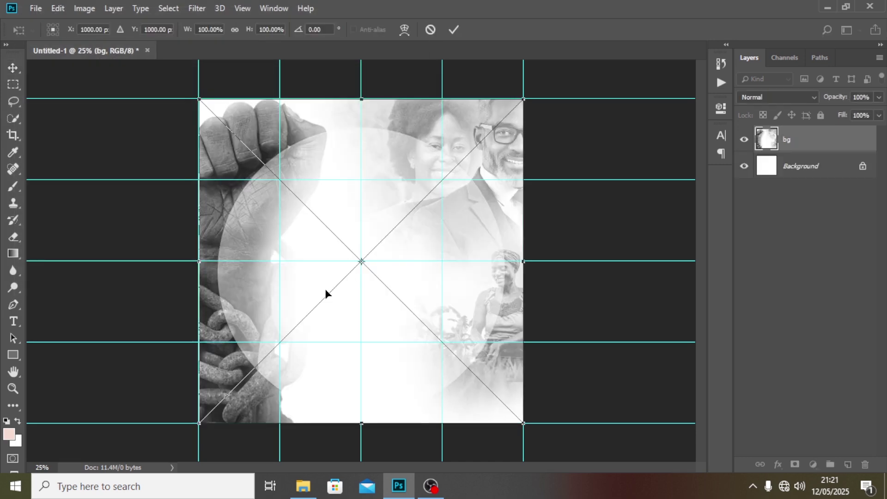
pyautogui.press('Return')
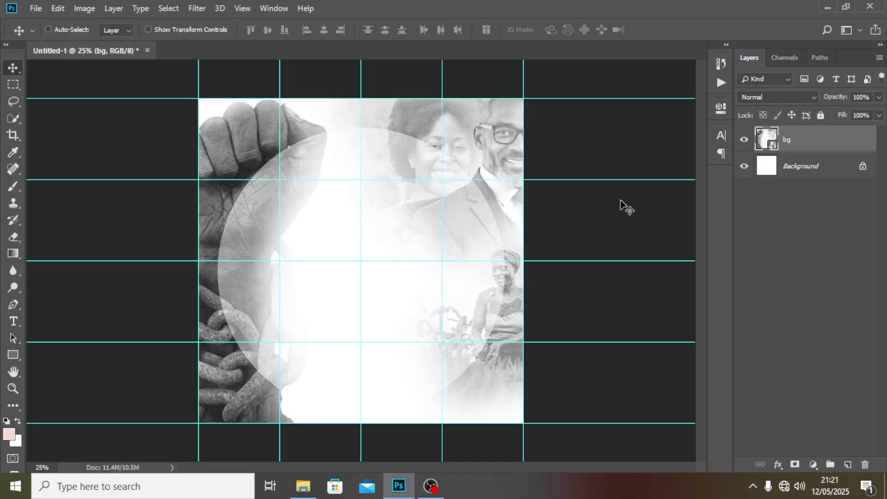
# - Hide the guides and put the bg layer in a collapsed group named BG
pyautogui.hotkey('ctrl', ';')
pyautogui.hotkey('ctrl', ';')
pyautogui.hotkey('ctrl', ';')
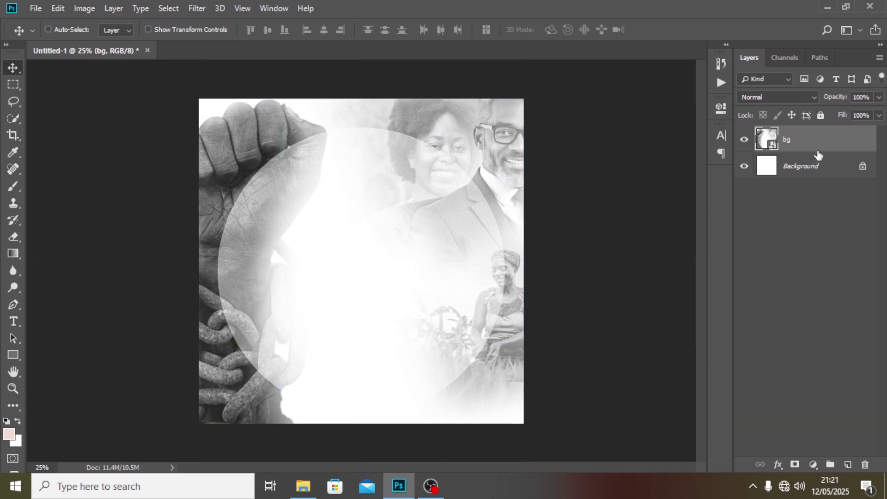
pyautogui.hotkey('ctrl', 'g')
pyautogui.doubleClick(791, 134)
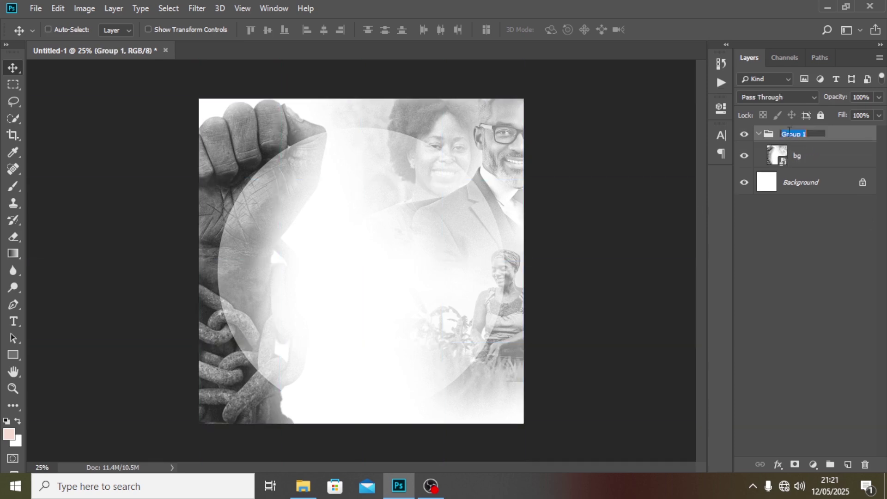
pyautogui.write('BG')
pyautogui.press('Return')
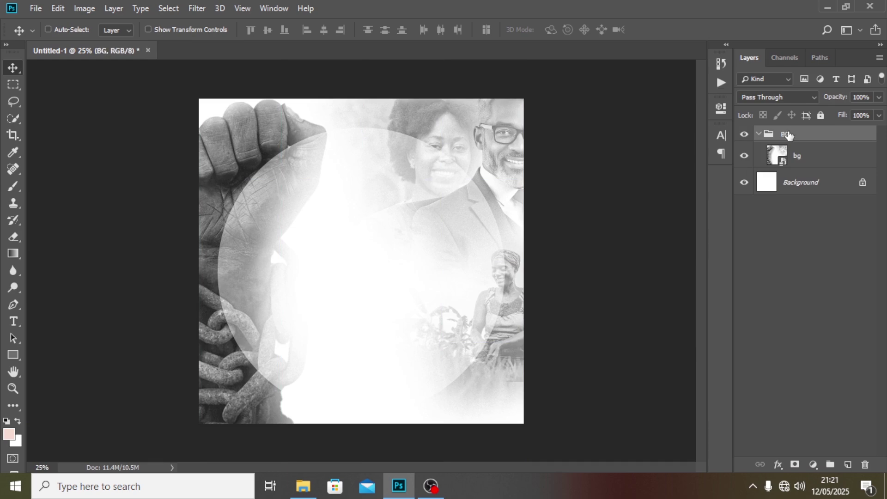
pyautogui.click(758, 134)
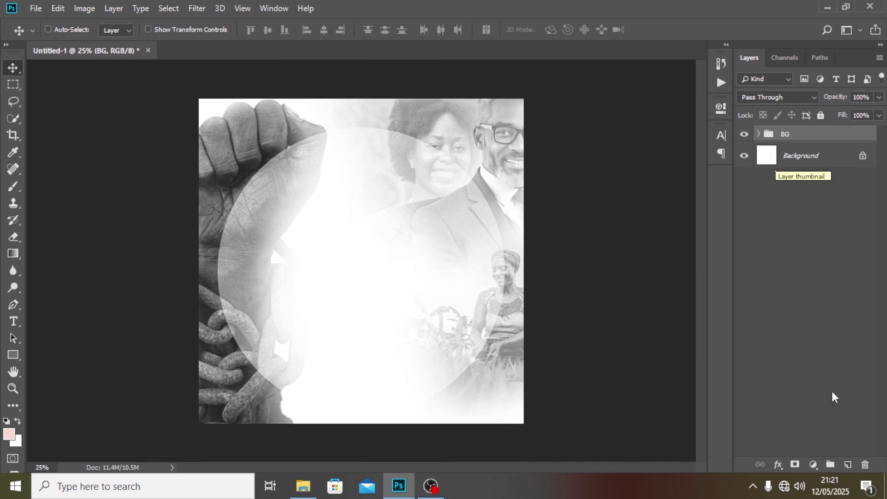
# - Add a Gradient Map adjustment and set its left colour stop to #515151
pyautogui.click(814, 465)
pyautogui.click(812, 447)
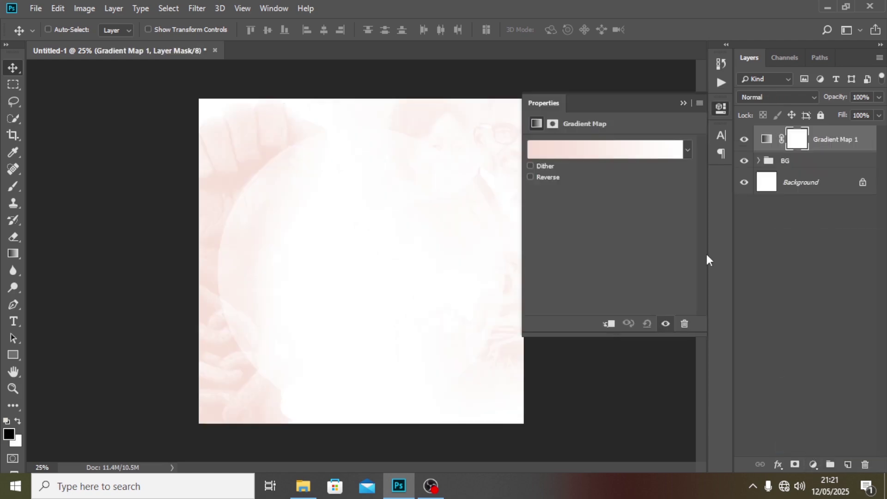
pyautogui.click(600, 154)
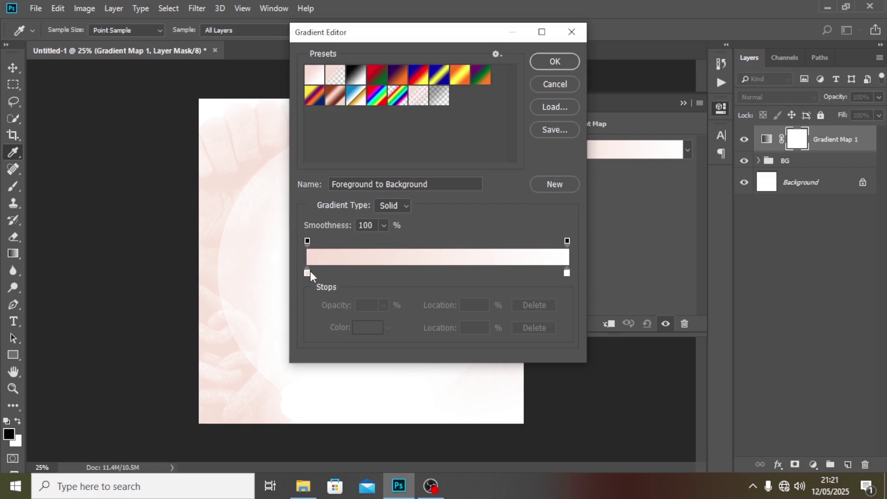
pyautogui.click(307, 273)
pyautogui.doubleClick(307, 271)
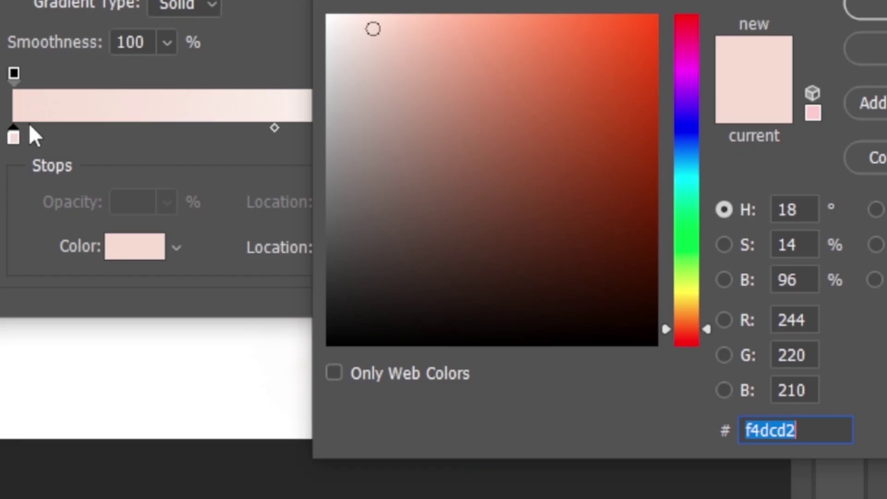
pyautogui.write('5151')
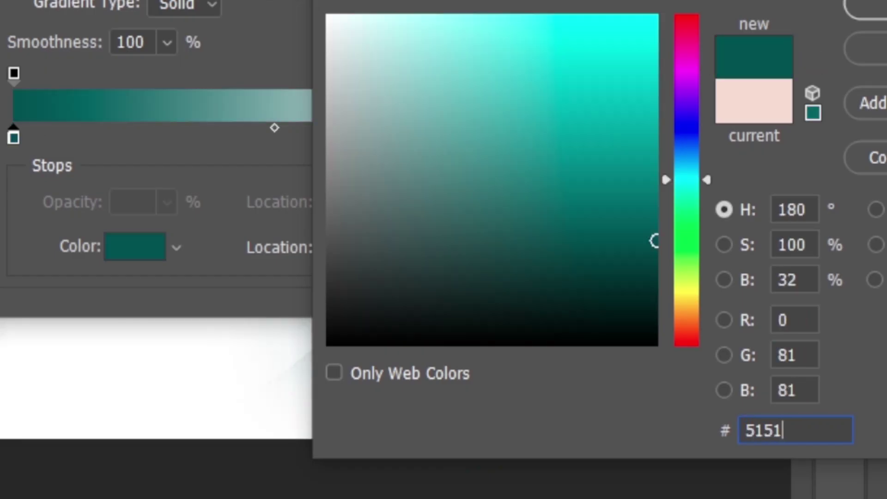
pyautogui.write('51')
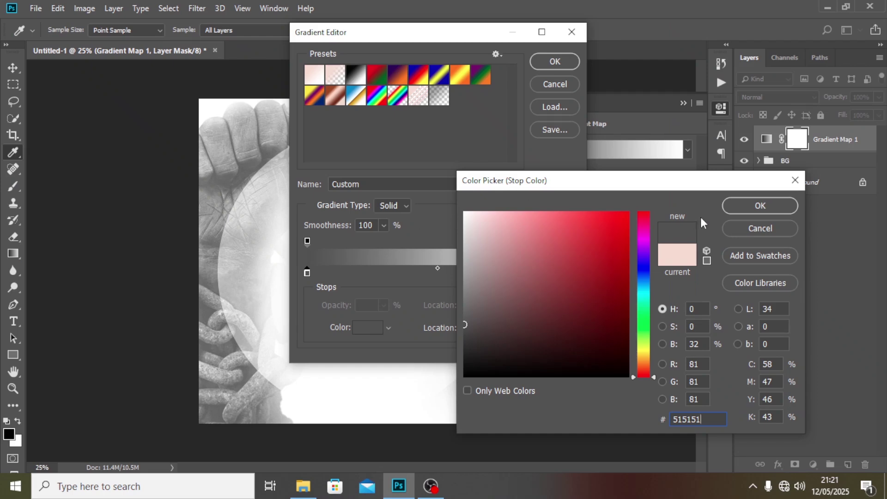
pyautogui.click(745, 210)
# - Set the right stop to location 99 and colour #B0B0B0, then apply the gradient
pyautogui.click(566, 273)
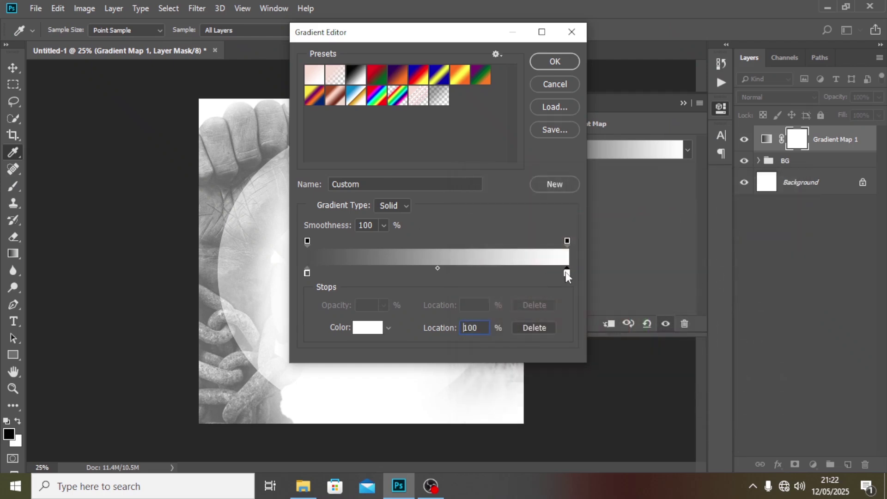
pyautogui.press('Down')
pyautogui.doubleClick(566, 273)
pyautogui.write('B0B0B0')
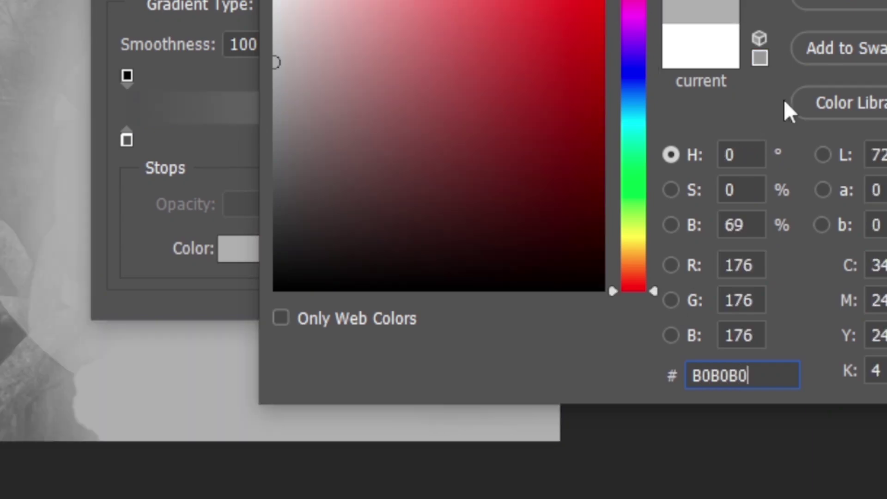
pyautogui.press('Return')
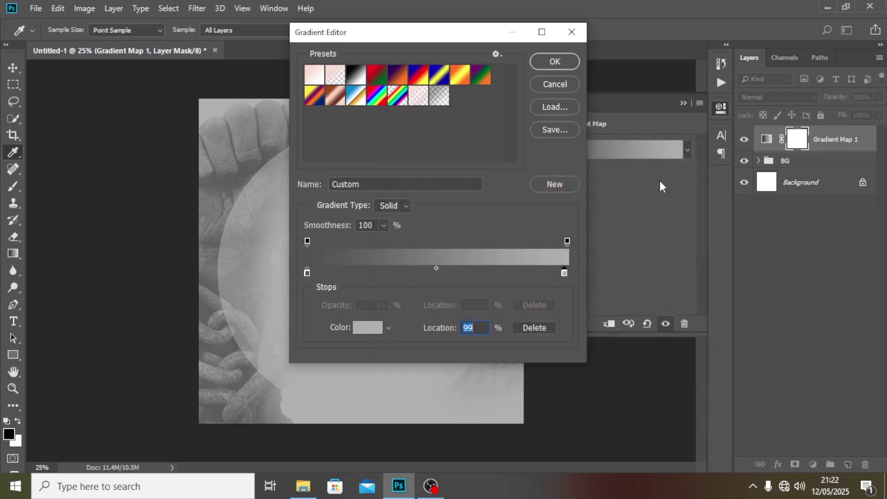
pyautogui.click(554, 62)
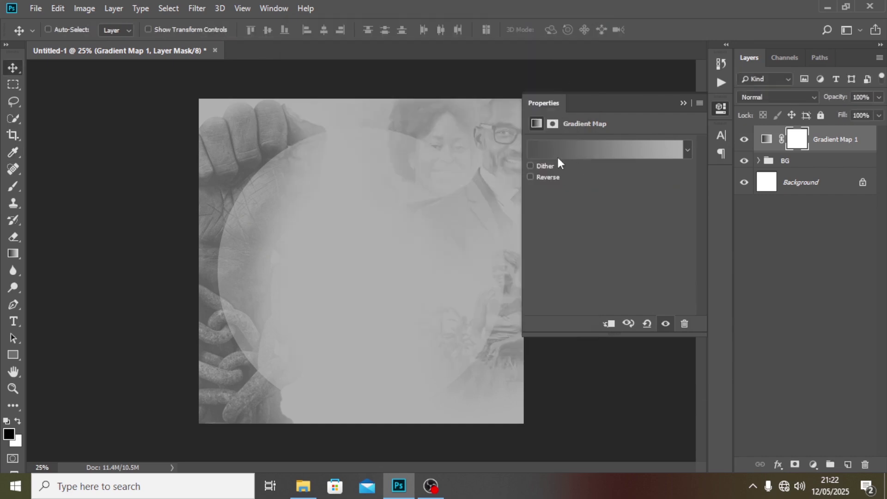
pyautogui.click(244, 174)
pyautogui.click(34, 9)
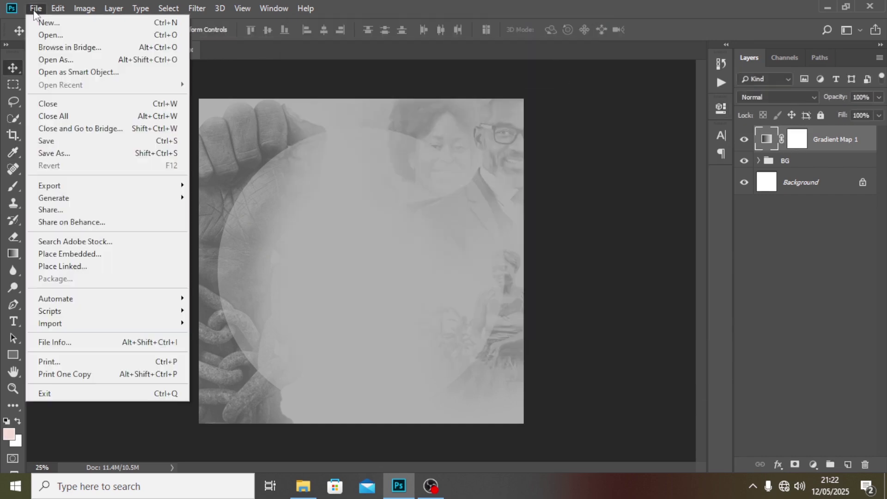
# - Place the 'Layer 11 copy' Africa map embedded and move it into the lower half
pyautogui.click(84, 255)
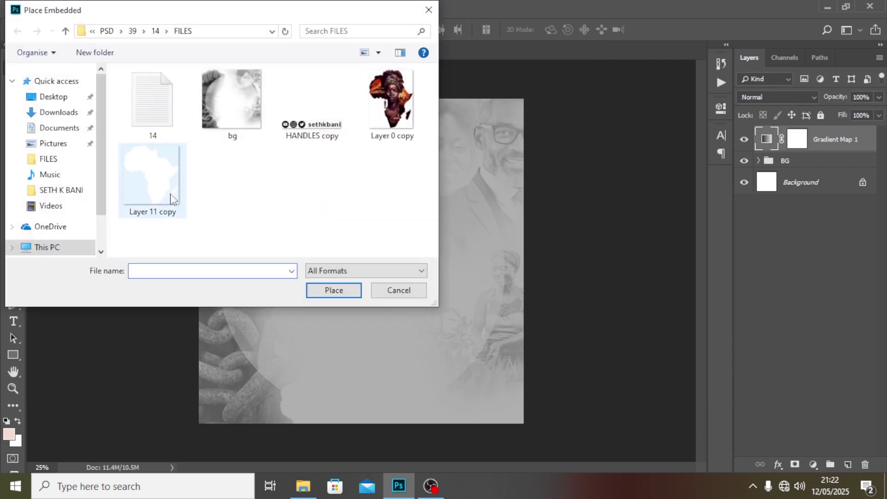
pyautogui.click(163, 191)
pyautogui.click(333, 290)
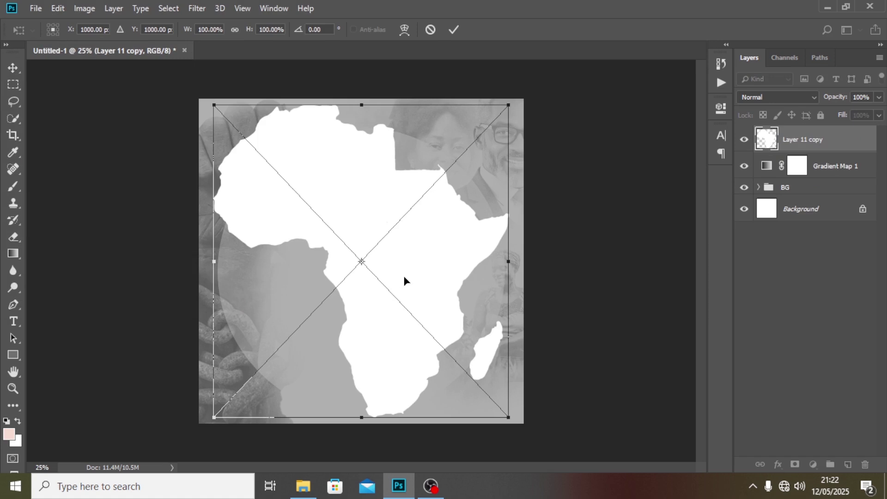
pyautogui.moveTo(404, 273); pyautogui.dragTo(429, 384)
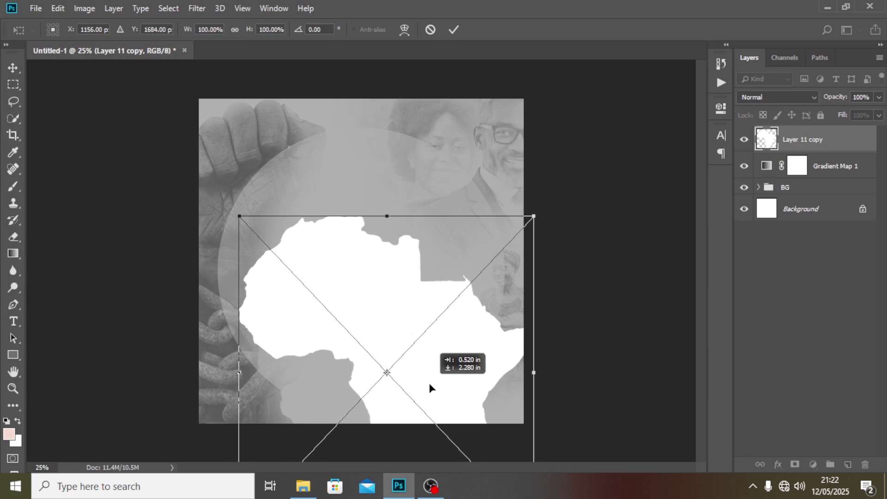
pyautogui.moveTo(429, 388); pyautogui.dragTo(429, 388)
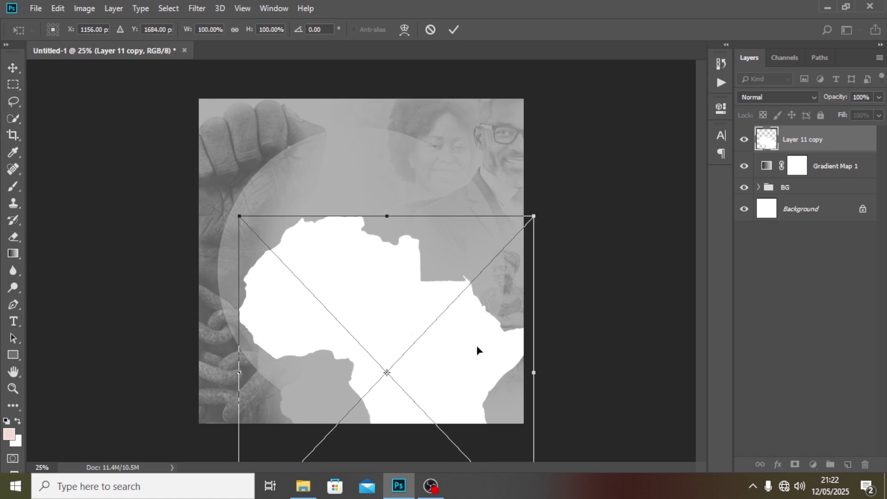
pyautogui.press('Return')
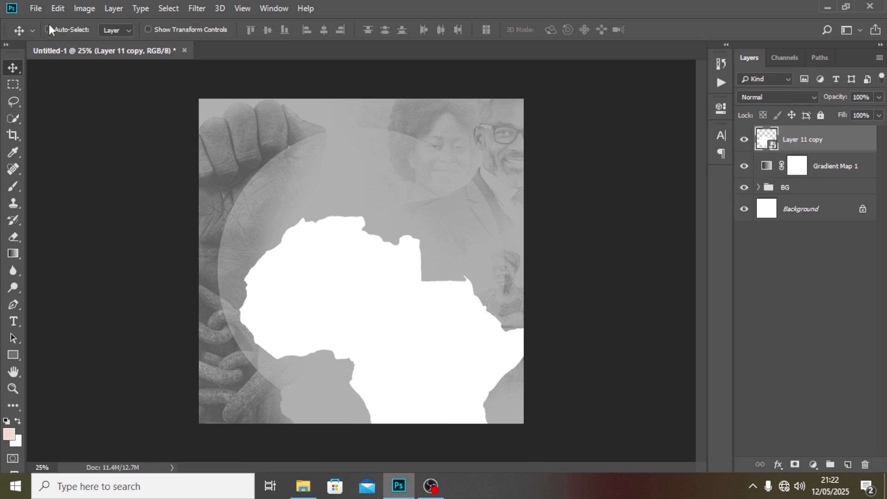
pyautogui.click(37, 8)
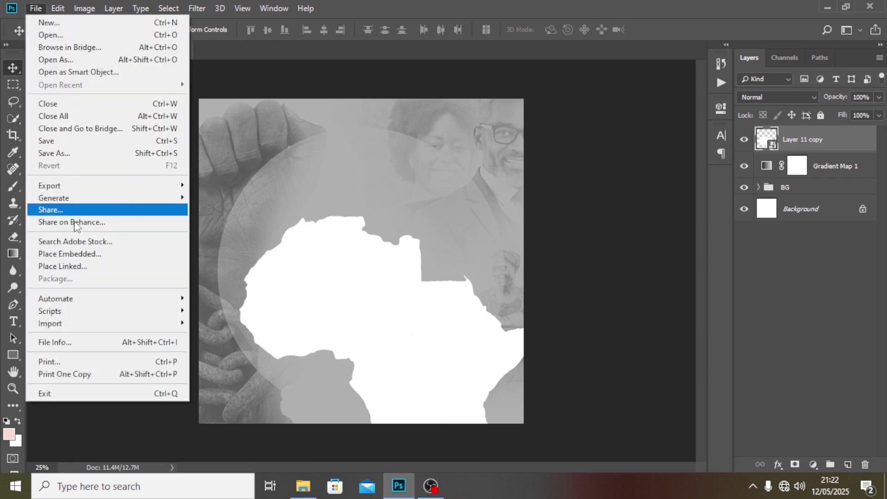
# - Place the 'Layer 0 copy' portrait, scale it to about 64% and nudge it right
pyautogui.click(71, 253)
pyautogui.click(385, 110)
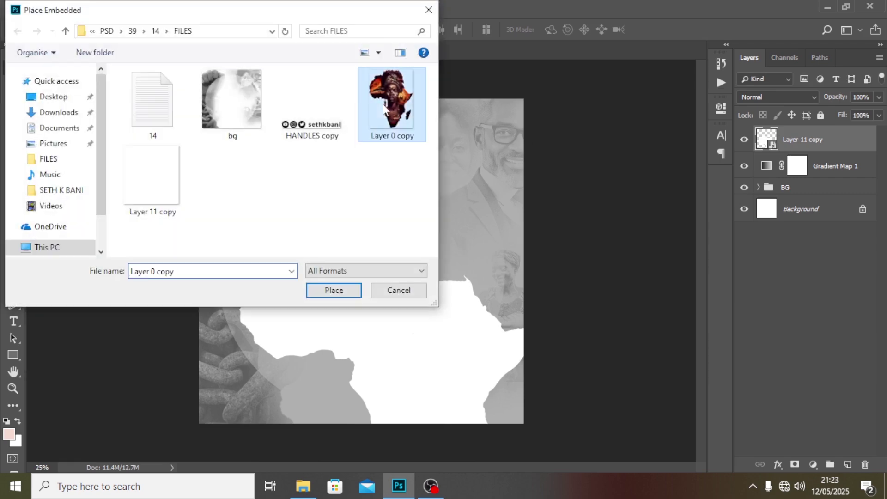
pyautogui.click(318, 294)
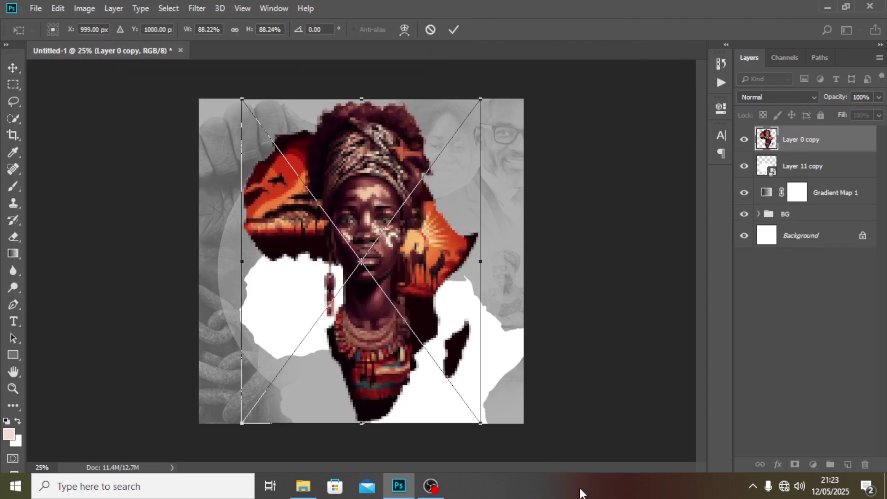
pyautogui.moveTo(479, 421); pyautogui.dragTo(459, 380)
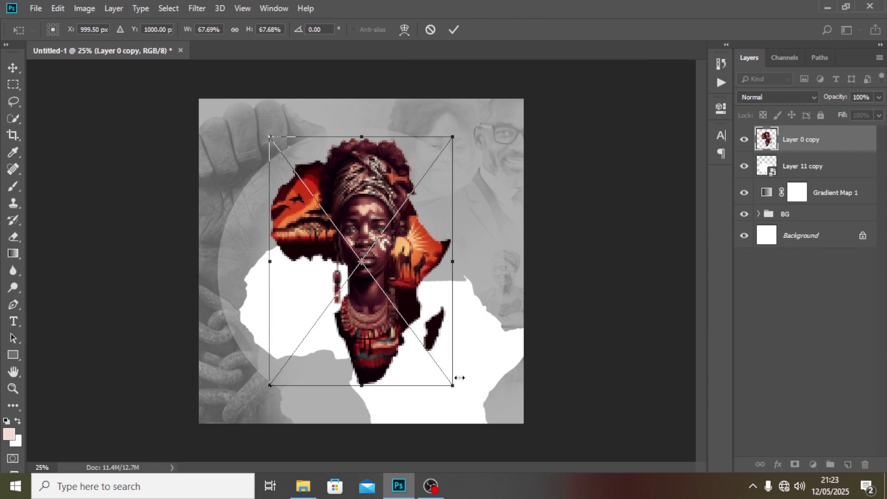
pyautogui.hotkey('ctrl', ';')
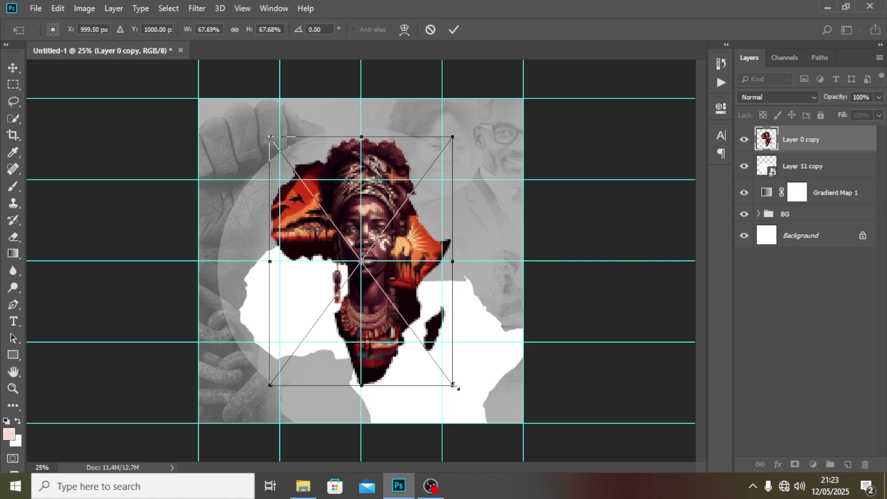
pyautogui.hotkey('shift', 'Right')
pyautogui.hotkey('shift', 'Right')
pyautogui.hotkey('shift', 'Right')
pyautogui.hotkey('shift', 'Right')
pyautogui.hotkey('shift', 'Right')
pyautogui.hotkey('shift', 'Right')
pyautogui.hotkey('shift', 'Right')
pyautogui.hotkey('shift', 'Right')
pyautogui.hotkey('shift', 'Right')
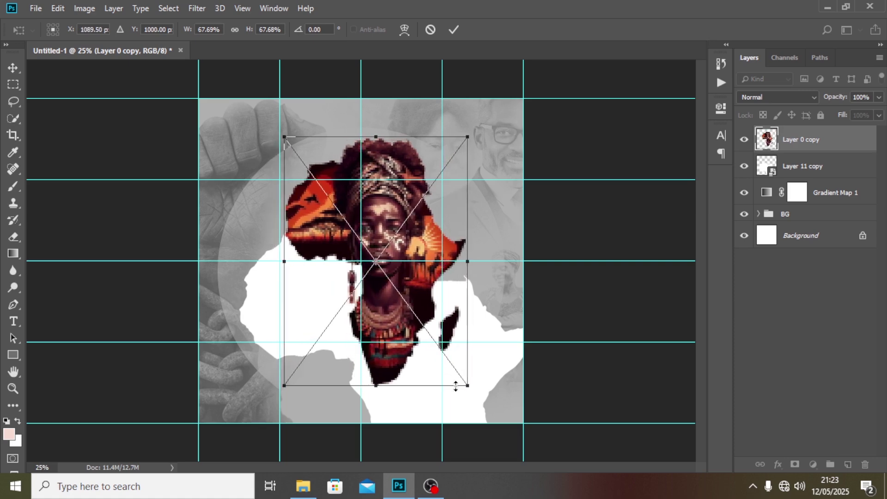
pyautogui.hotkey('shift', 'Right')
pyautogui.hotkey('shift', 'Right')
pyautogui.hotkey('shift', 'Right')
pyautogui.hotkey('shift', 'Right')
pyautogui.hotkey('shift', 'Right')
pyautogui.hotkey('shift', 'Right')
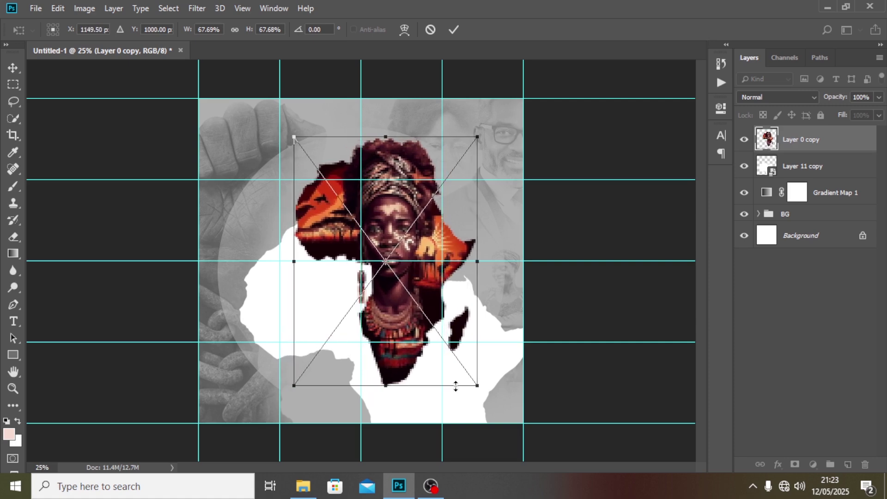
pyautogui.hotkey('shift', 'Right')
pyautogui.hotkey('shift', 'Right')
pyautogui.hotkey('shift', 'Right')
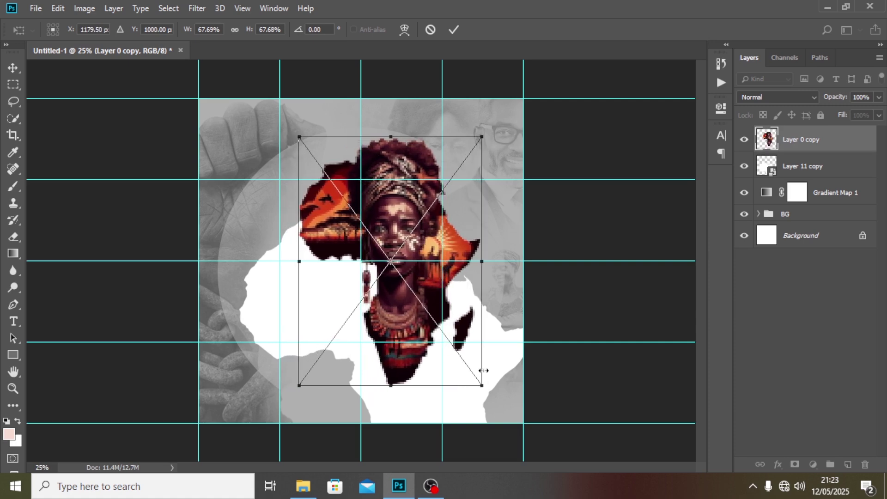
pyautogui.moveTo(485, 384); pyautogui.dragTo(479, 373)
# - Commit the portrait, hide guides, and group it with the Africa map as MAP
pyautogui.press('Return')
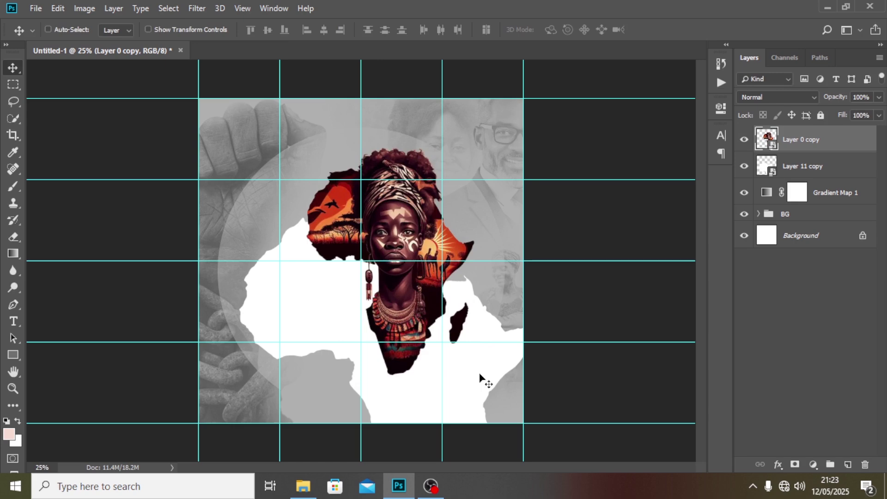
pyautogui.hotkey('ctrl', ';')
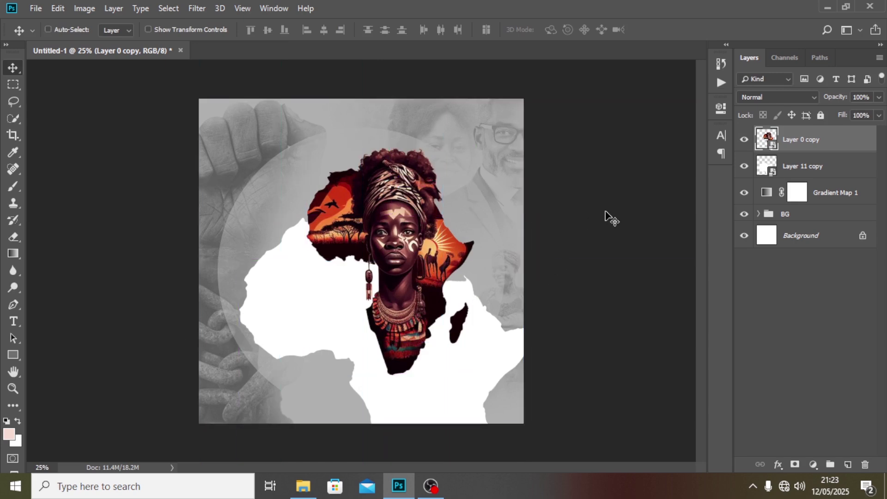
pyautogui.keyDown('ctrl'); pyautogui.click(817, 169); pyautogui.keyUp('ctrl')
pyautogui.hotkey('ctrl', 'g')
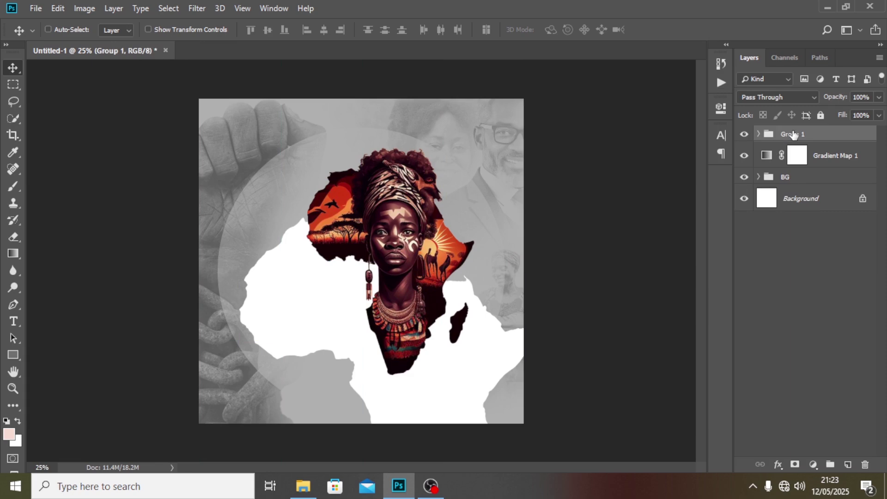
pyautogui.doubleClick(793, 133)
pyautogui.write('MAP')
pyautogui.press('Return')
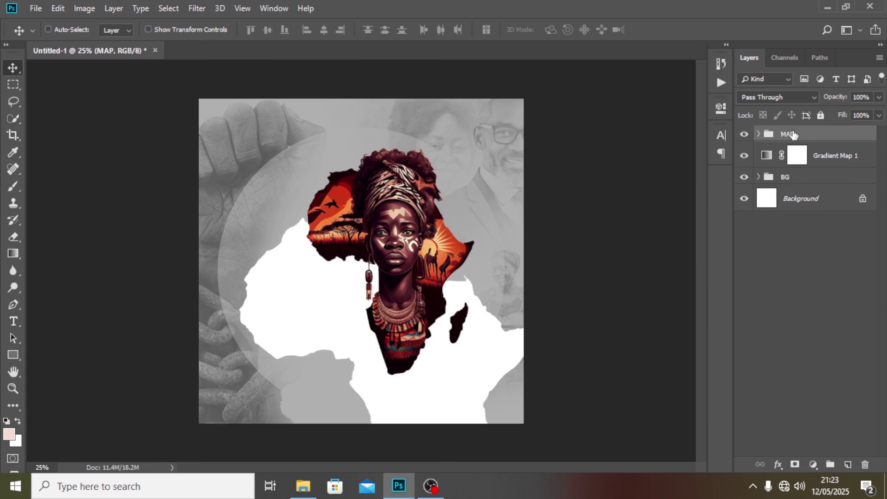
pyautogui.click(744, 135)
pyautogui.click(744, 135)
# - Start a new text layer on the canvas with the Type tool
pyautogui.press('t')
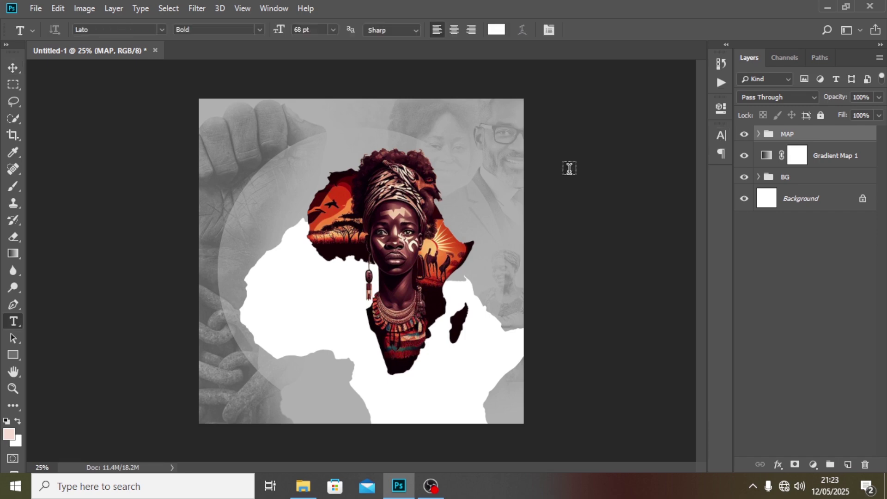
pyautogui.click(267, 293)
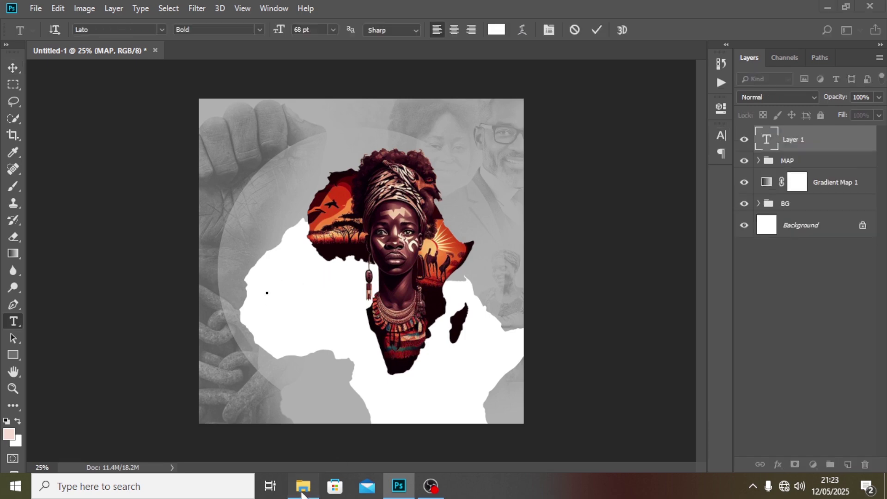
pyautogui.click(303, 486)
# - Copy 'happy african' from the 14 text file in Notepad and return to Photoshop
pyautogui.doubleClick(143, 105)
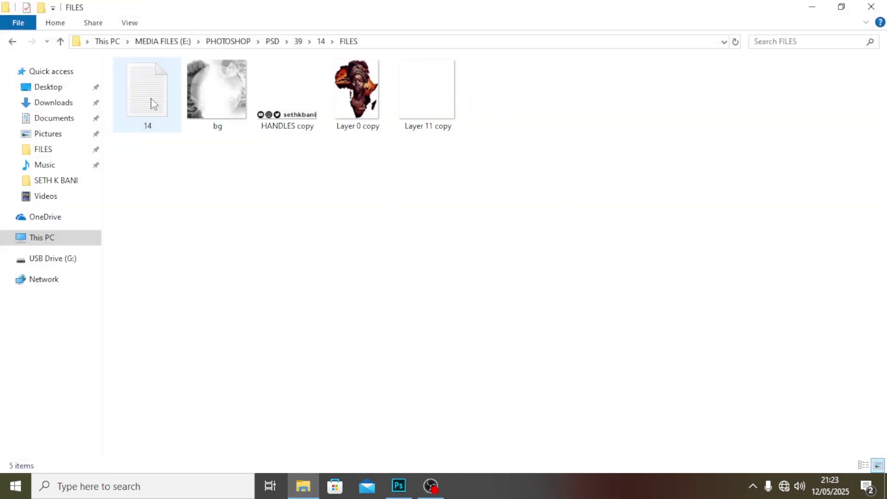
pyautogui.click(168, 101)
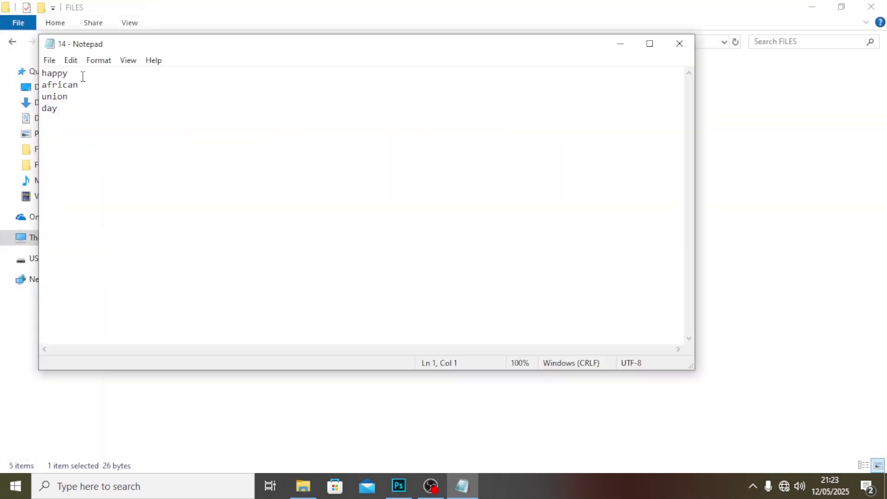
pyautogui.moveTo(79, 76); pyautogui.dragTo(36, 70)
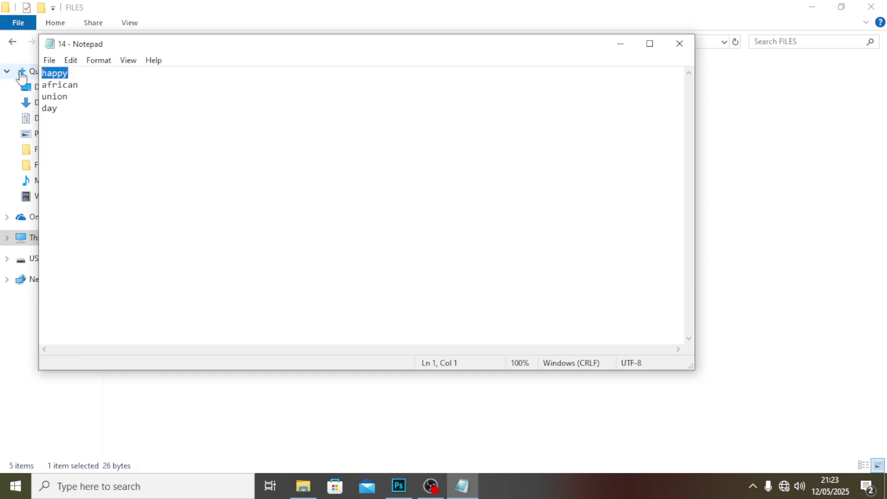
pyautogui.moveTo(79, 83); pyautogui.dragTo(27, 74)
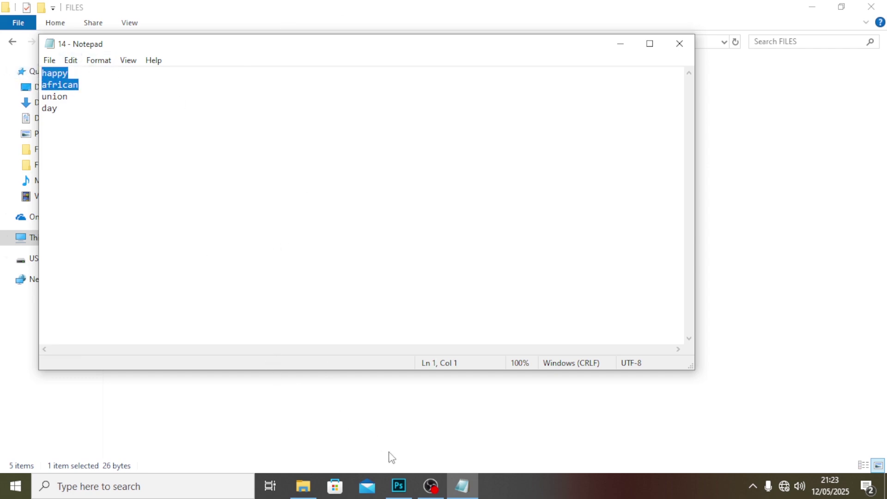
pyautogui.click(398, 485)
# - Paste 'happy african' into the text layer and colour it dark red #AE170B
pyautogui.hotkey('ctrl', 'v')
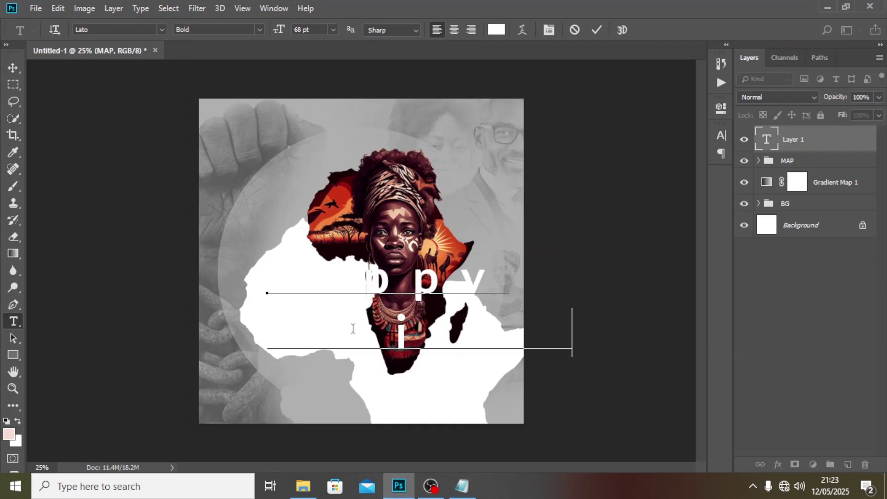
pyautogui.hotkey('ctrl', 'Return')
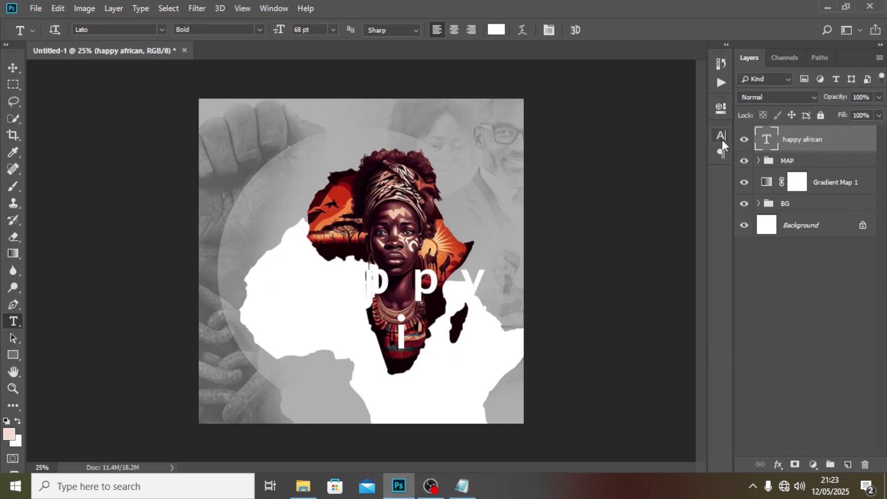
pyautogui.click(722, 140)
pyautogui.click(676, 215)
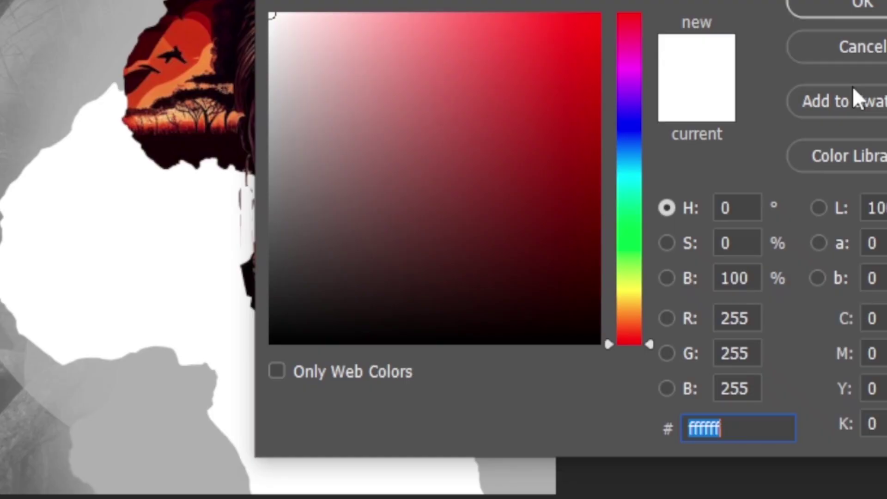
pyautogui.write('AE1')
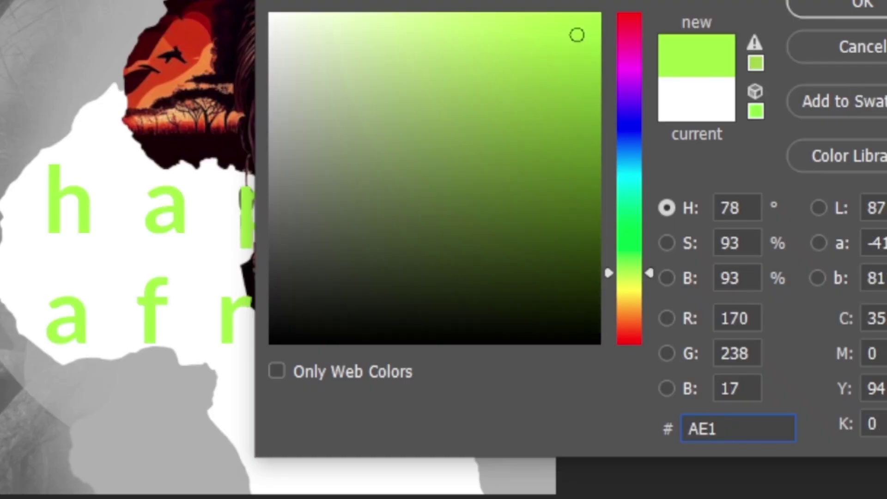
pyautogui.write('7')
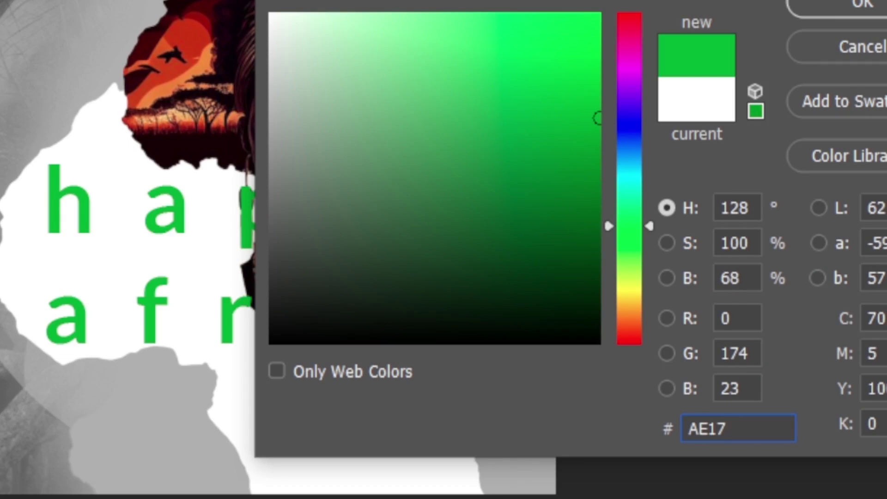
pyautogui.write('0B')
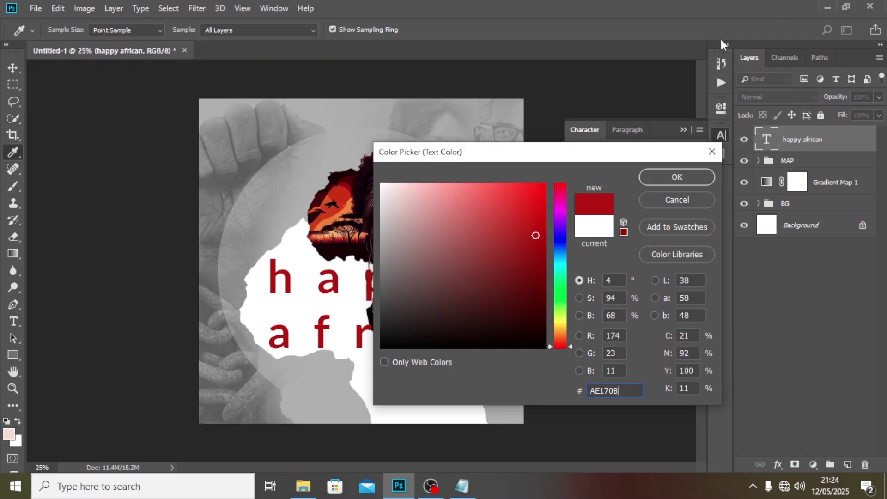
pyautogui.click(651, 177)
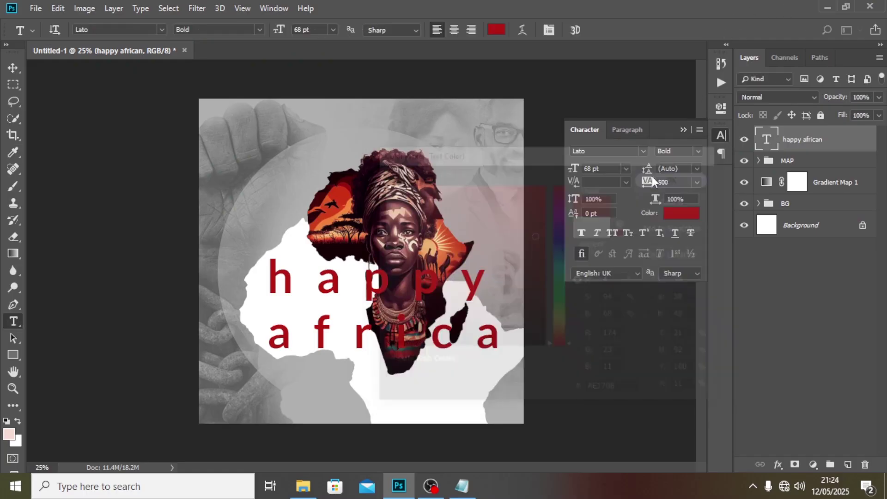
pyautogui.click(642, 151)
# - Set the HAPPY AFRICAN heading's font to Cambria in the Regular style
pyautogui.write('T')
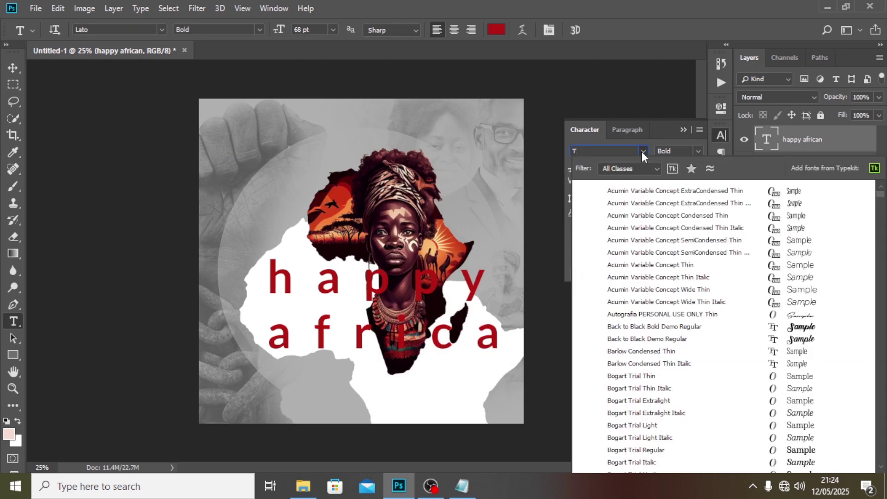
pyautogui.write('IE')
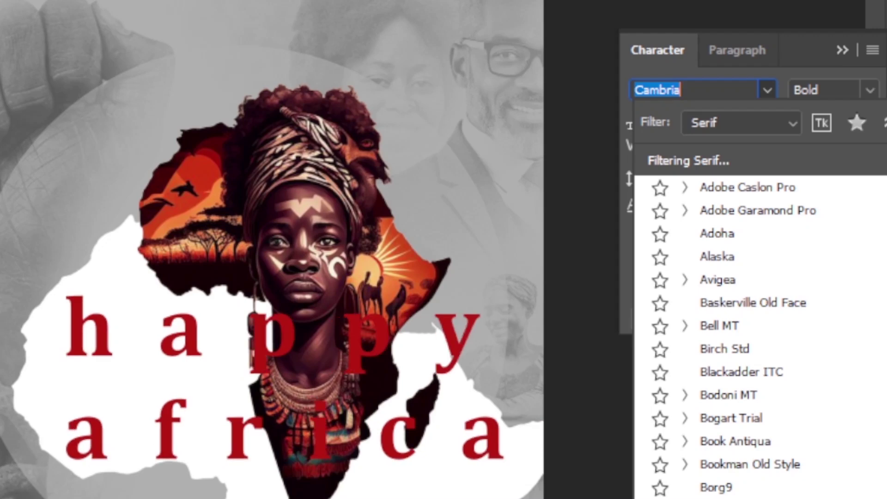
pyautogui.press('Return')
pyautogui.click(868, 90)
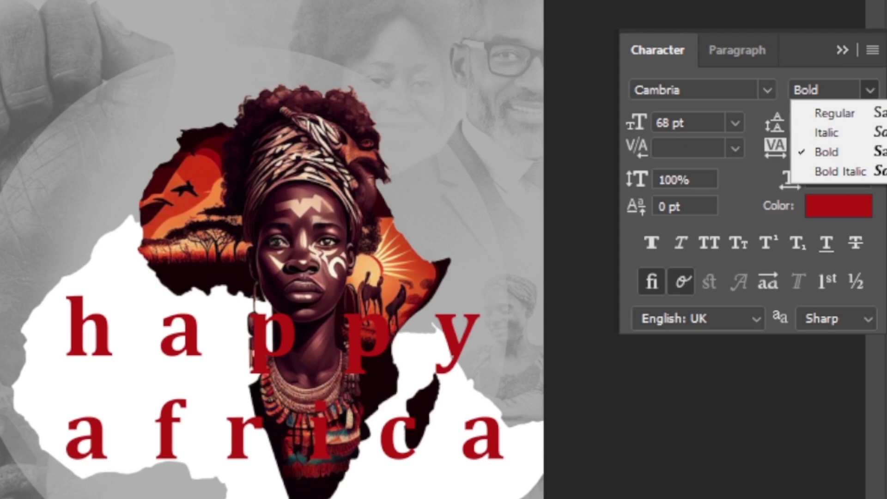
pyautogui.click(817, 90)
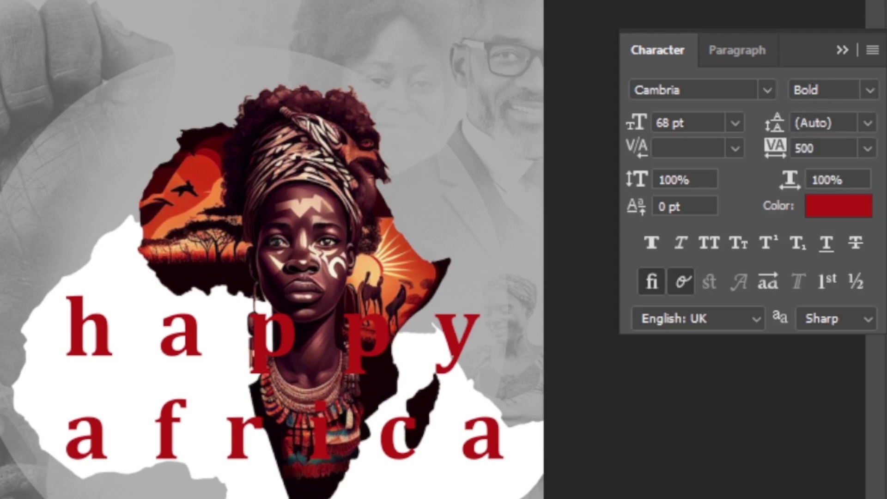
pyautogui.click(868, 91)
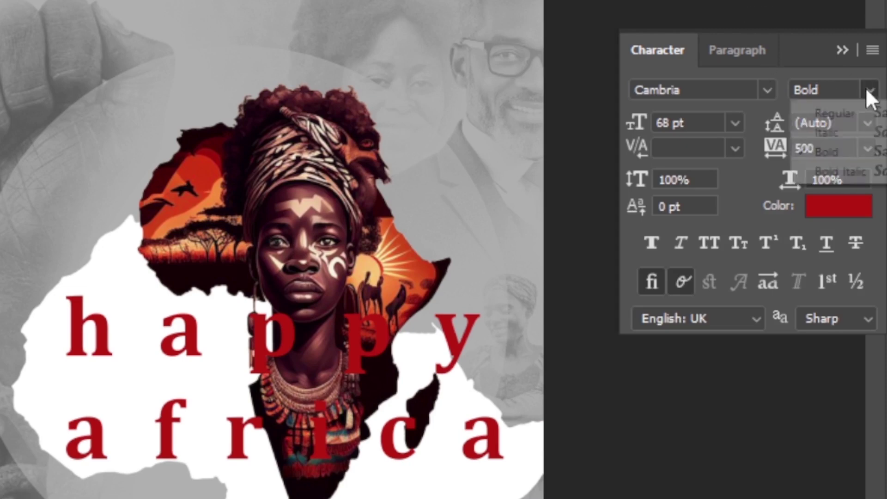
pyautogui.click(848, 114)
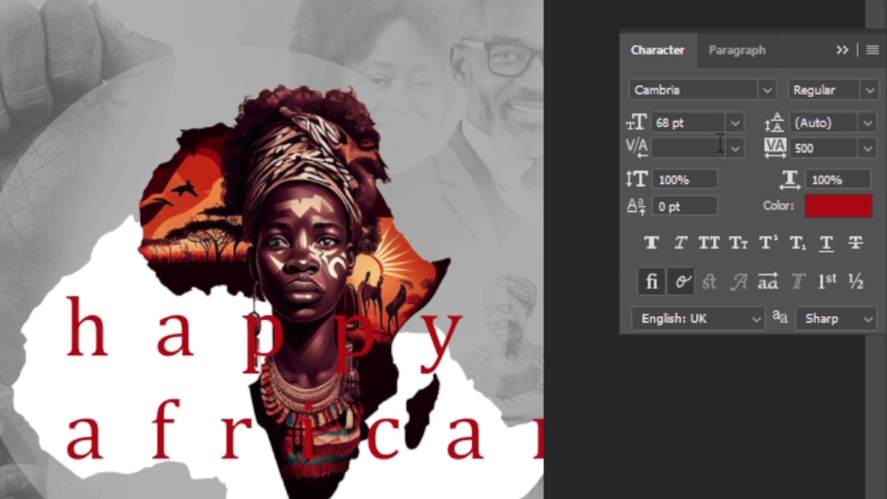
# - Switch the heading to All Caps and tighten its tracking to -20
pyautogui.click(712, 245)
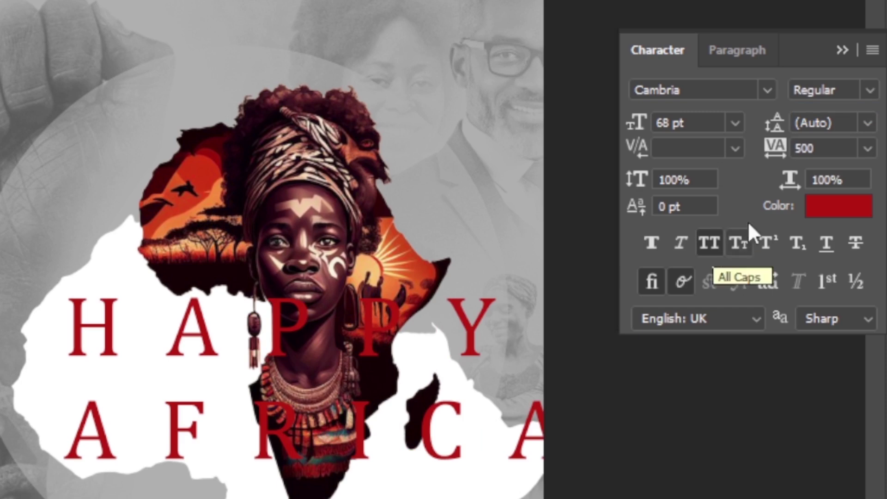
pyautogui.click(775, 148)
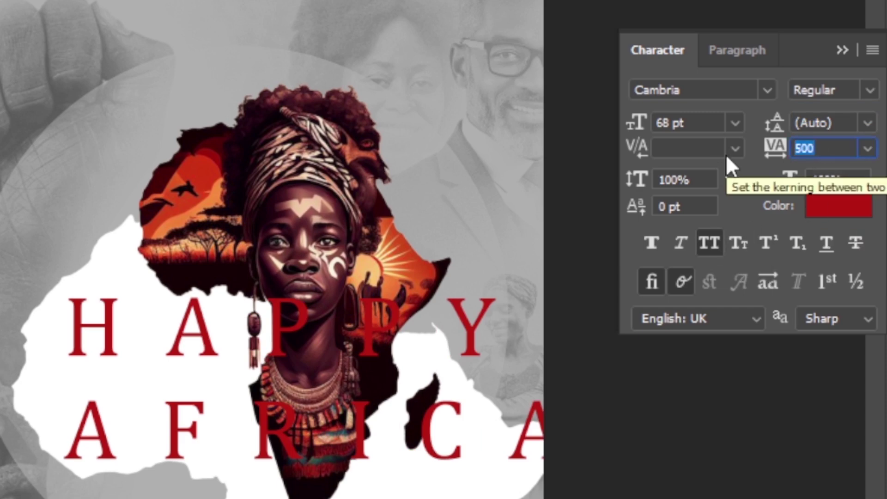
pyautogui.write('-20')
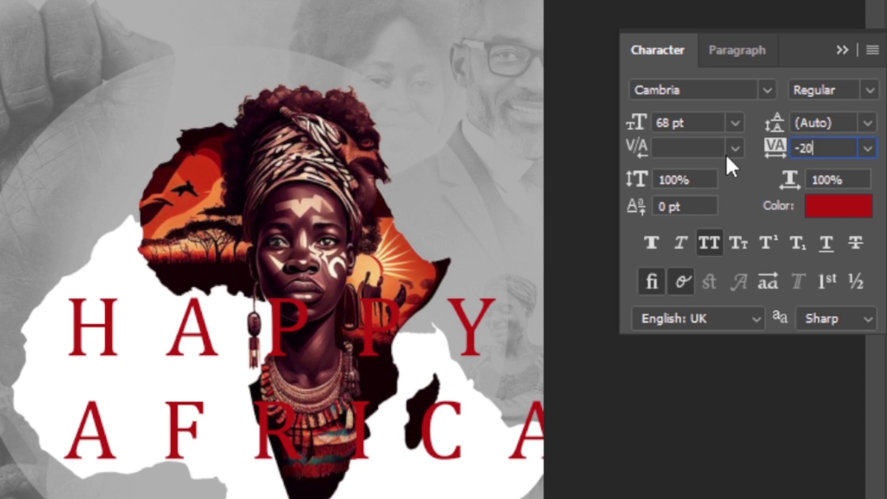
pyautogui.press('Return')
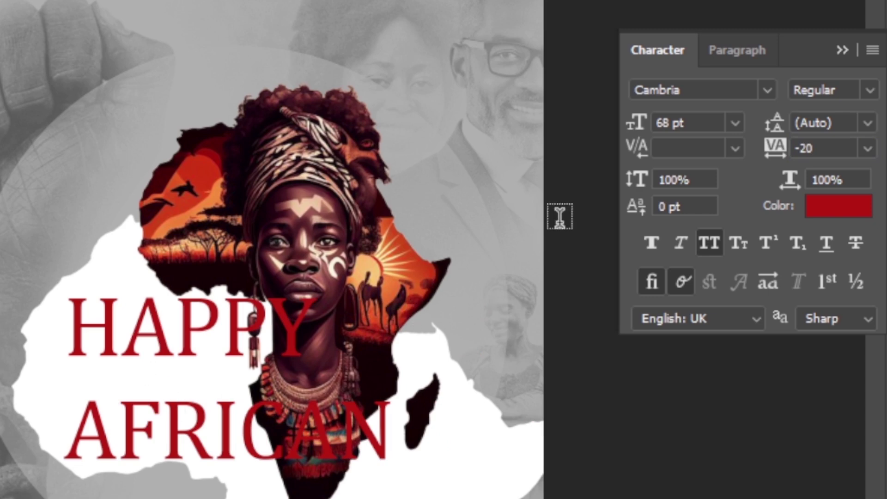
# - Give HAPPY AFRICAN a 33 pt font size and 27 pt leading, then select the Move tool
pyautogui.click(690, 121)
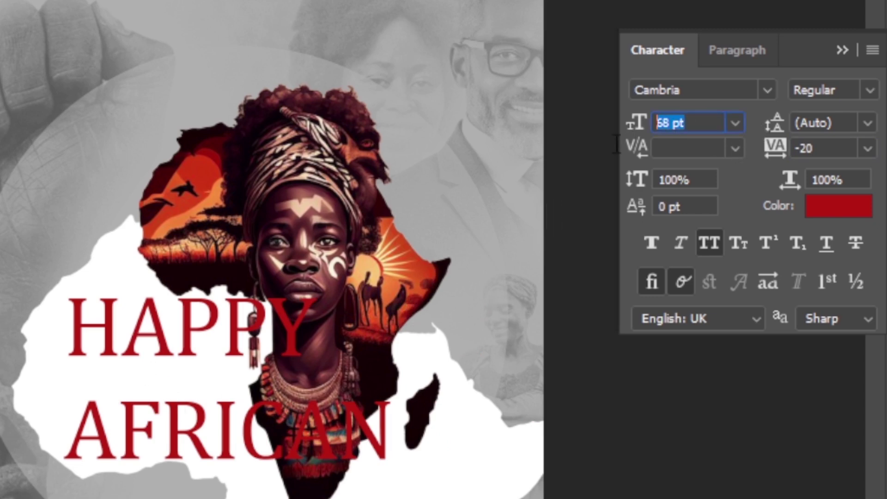
pyautogui.write('33')
pyautogui.press('Return')
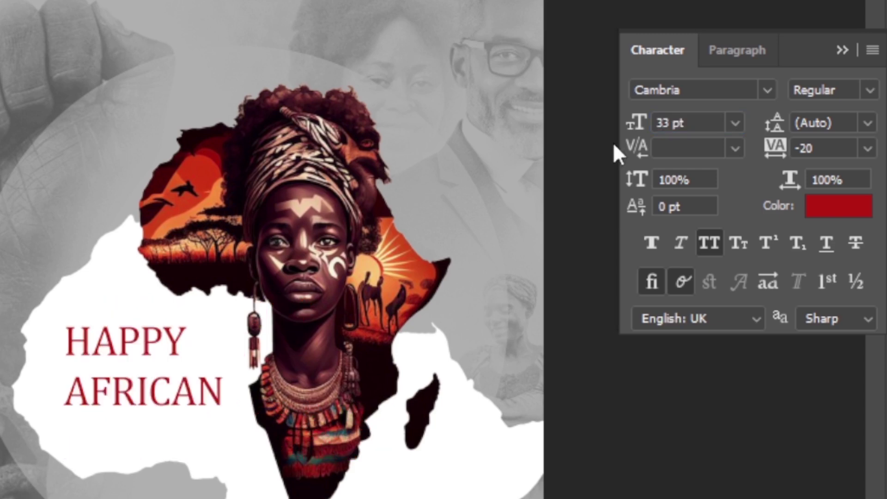
pyautogui.click(835, 123)
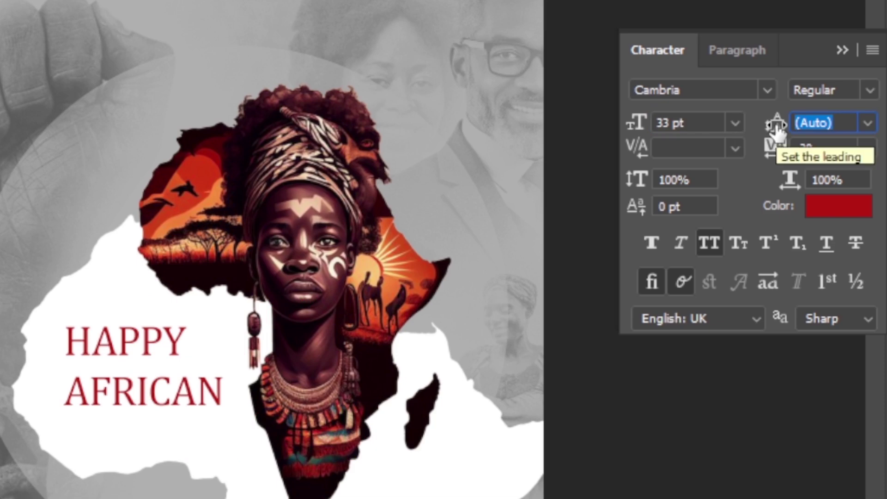
pyautogui.write('27')
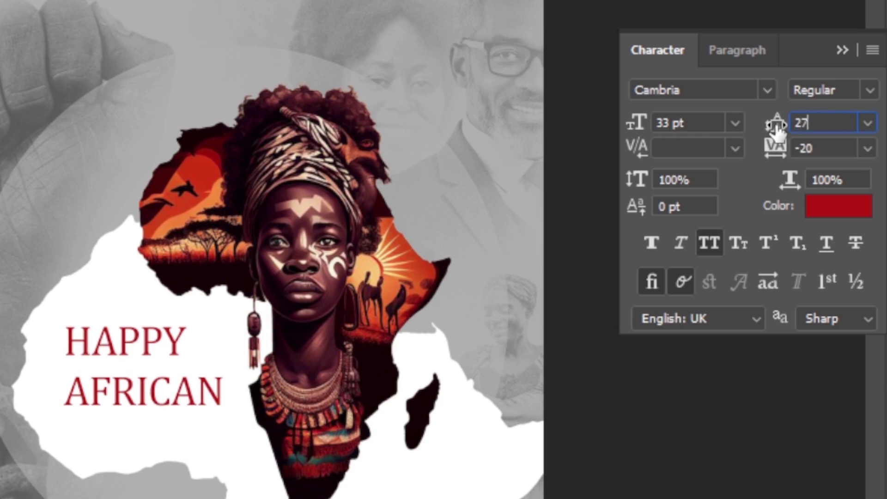
pyautogui.press('Return')
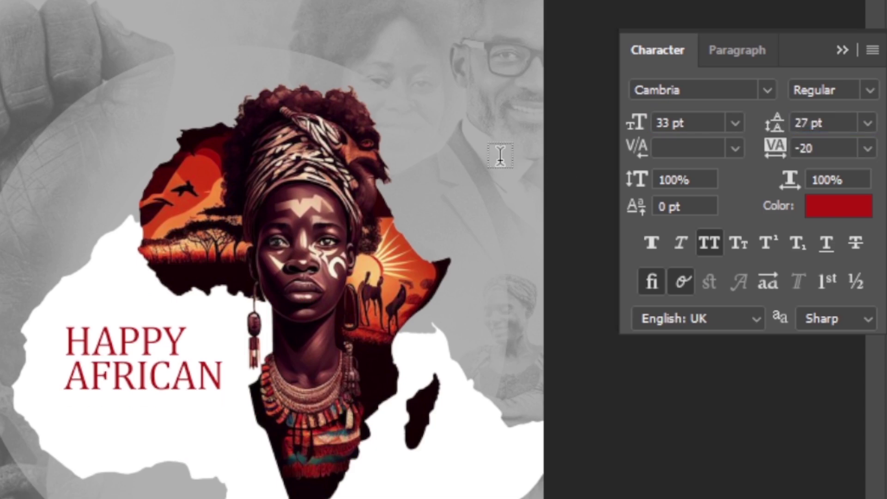
pyautogui.click(737, 52)
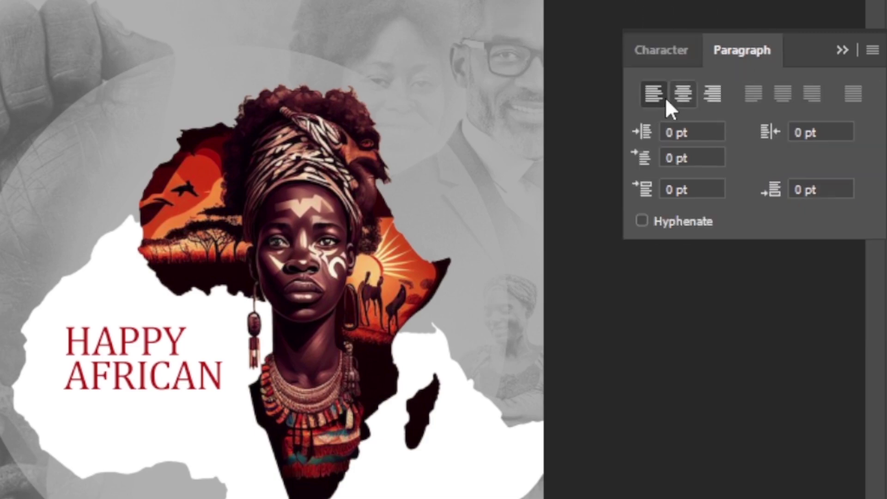
pyautogui.click(670, 58)
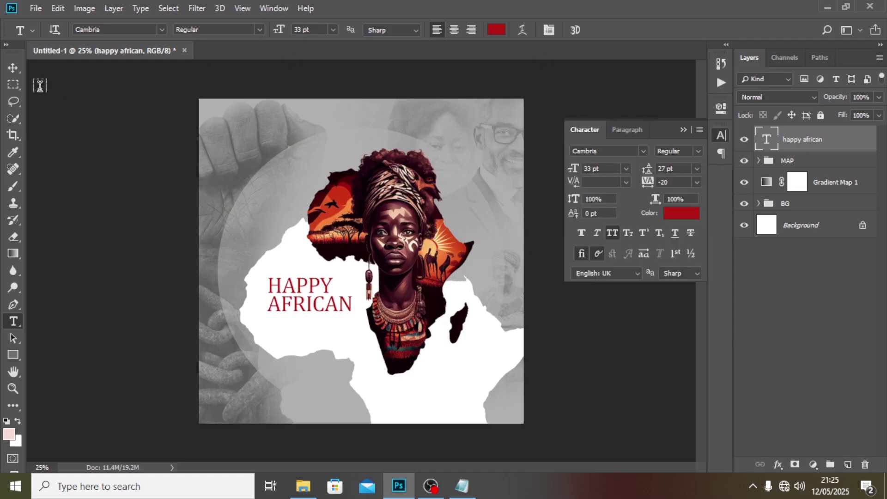
pyautogui.click(13, 67)
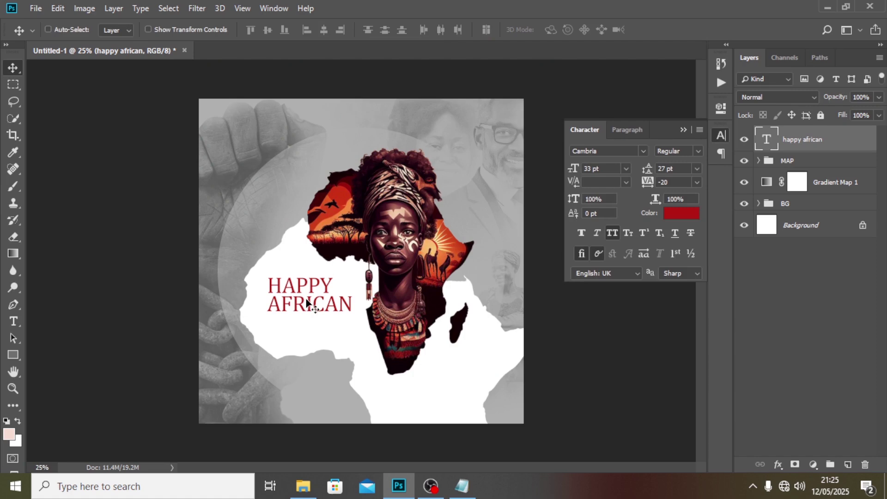
# - Reposition HAPPY AFRICAN on the map, nudging it down and left with Shift+arrow keys
pyautogui.moveTo(306, 302); pyautogui.dragTo(300, 289)
pyautogui.hotkey('shift', 'Down')
pyautogui.hotkey('shift', 'Down')
pyautogui.hotkey('shift', 'Down')
pyautogui.hotkey('shift', 'Left')
pyautogui.hotkey('shift', 'Left')
pyautogui.hotkey('shift', 'Left')
pyautogui.hotkey('shift', 'Left')
pyautogui.hotkey('shift', 'Left')
pyautogui.hotkey('shift', 'Left')
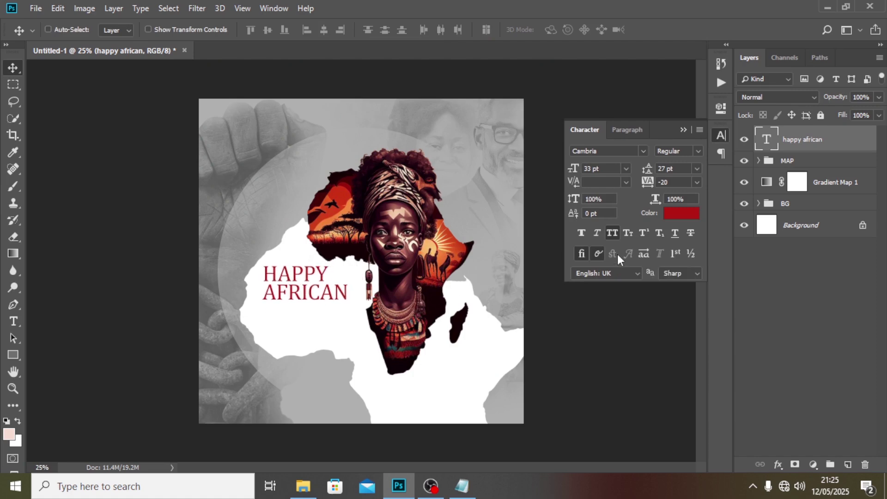
pyautogui.hotkey('shift', 'Down')
pyautogui.hotkey('shift', 'Down')
pyautogui.hotkey('shift', 'Left')
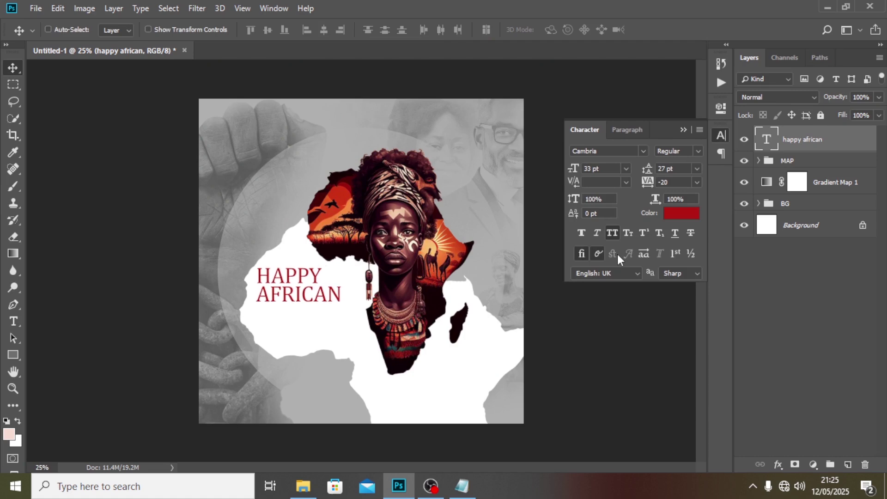
pyautogui.hotkey('shift', 'Left')
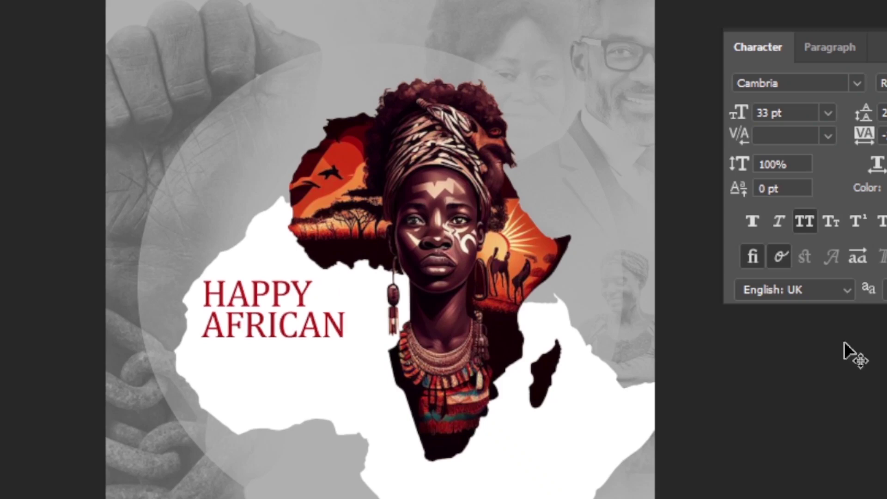
# - Alt-drag a copy of the heading just below it and copy 'union' from Notepad
pyautogui.moveTo(293, 311); pyautogui.dragTo(283, 369)
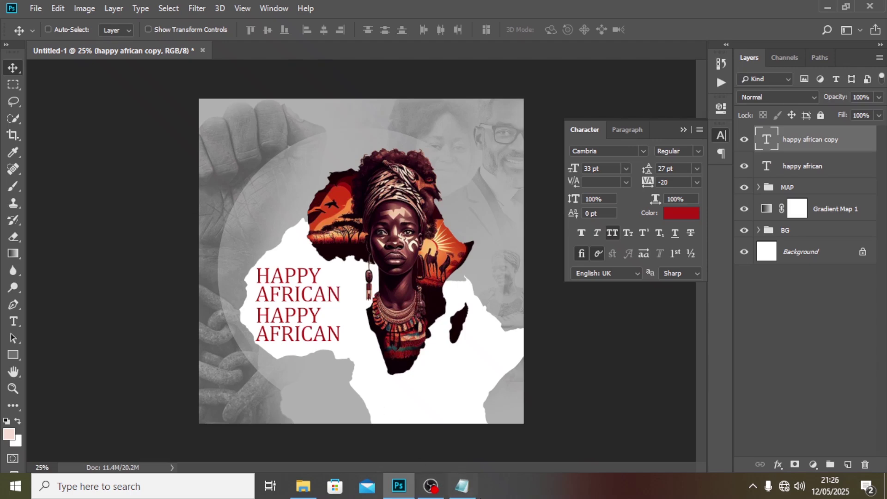
pyautogui.click(461, 485)
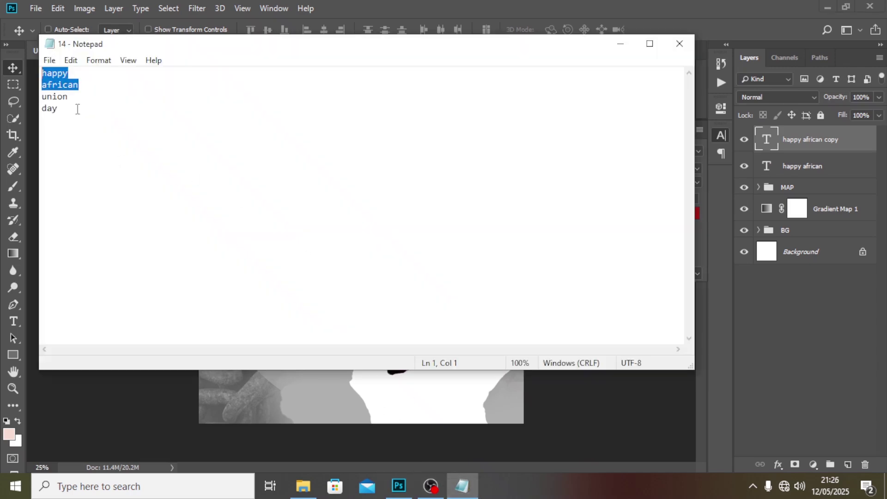
pyautogui.moveTo(70, 98); pyautogui.dragTo(19, 99)
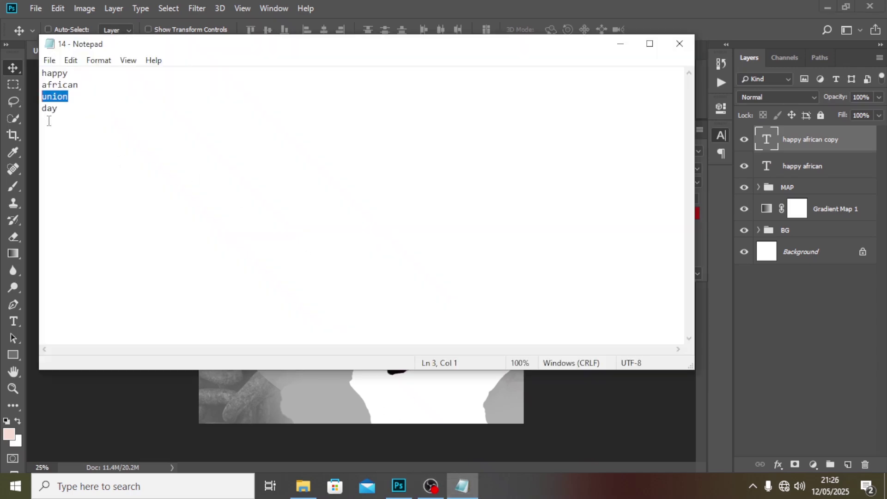
pyautogui.click(802, 164)
# - Replace the duplicated heading's text with the pasted word UNION
pyautogui.doubleClick(773, 141)
pyautogui.hotkey('ctrl', 'v')
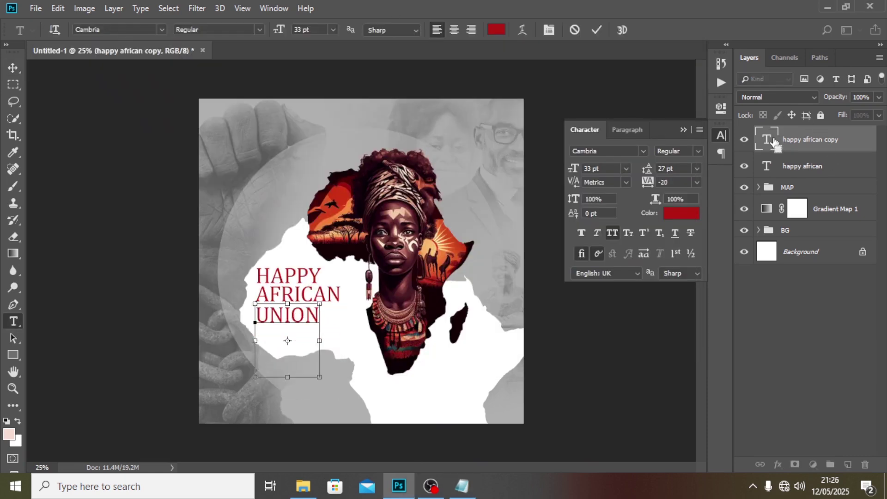
pyautogui.hotkey('ctrl', 'Return')
pyautogui.press('v')
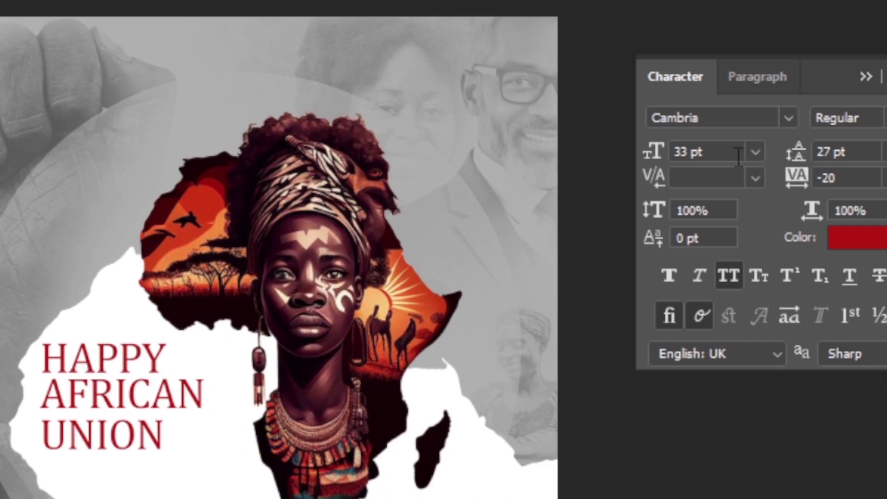
# - Enlarge UNION to 44 pt and set it in Cambria Bold
pyautogui.click(738, 156)
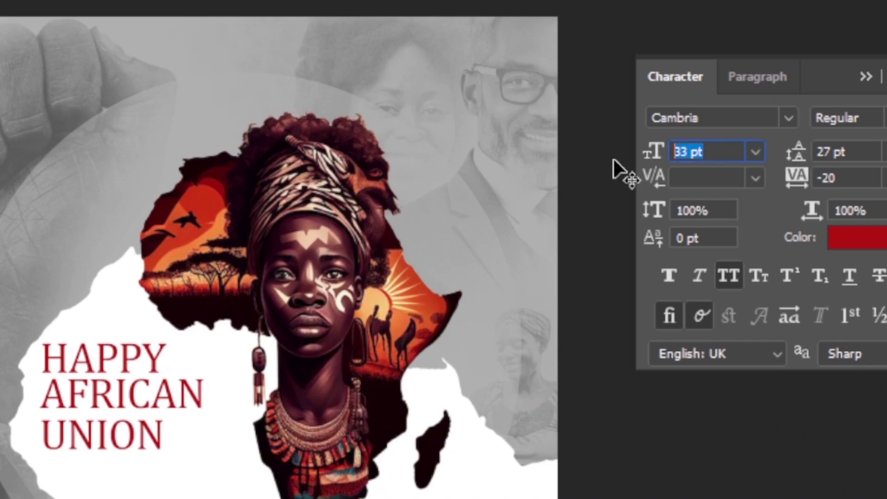
pyautogui.write('44')
pyautogui.press('Return')
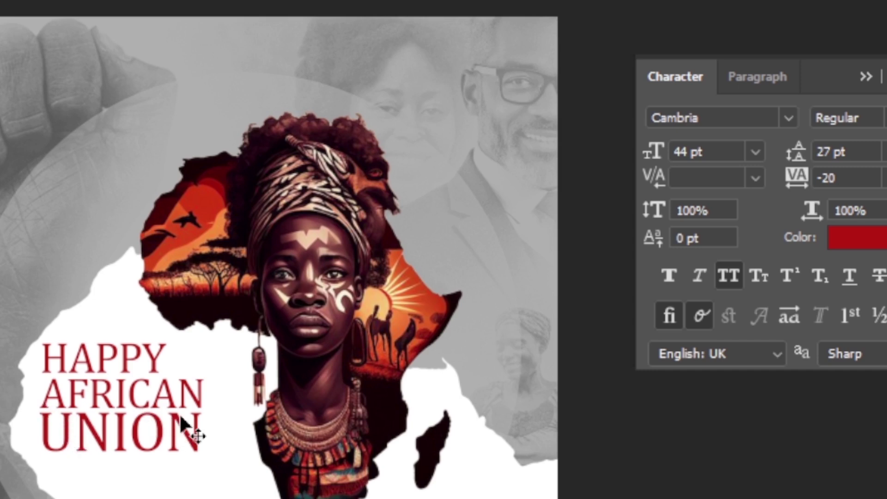
pyautogui.click(875, 116)
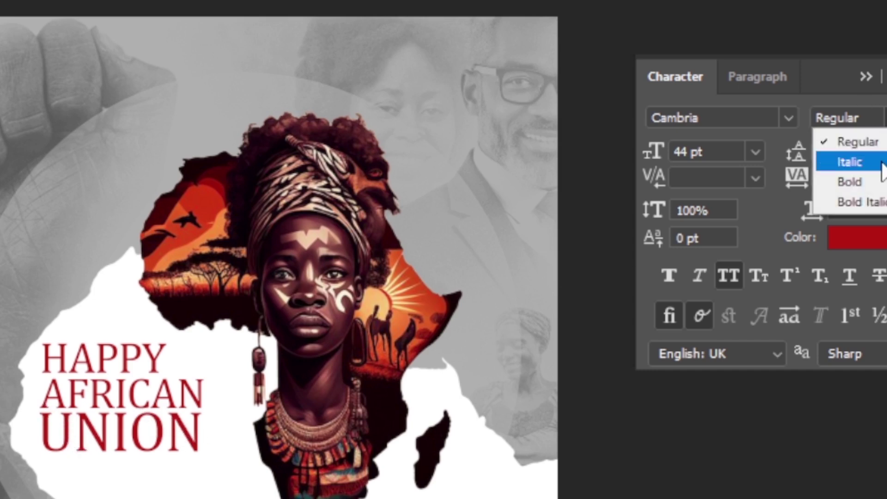
pyautogui.click(861, 185)
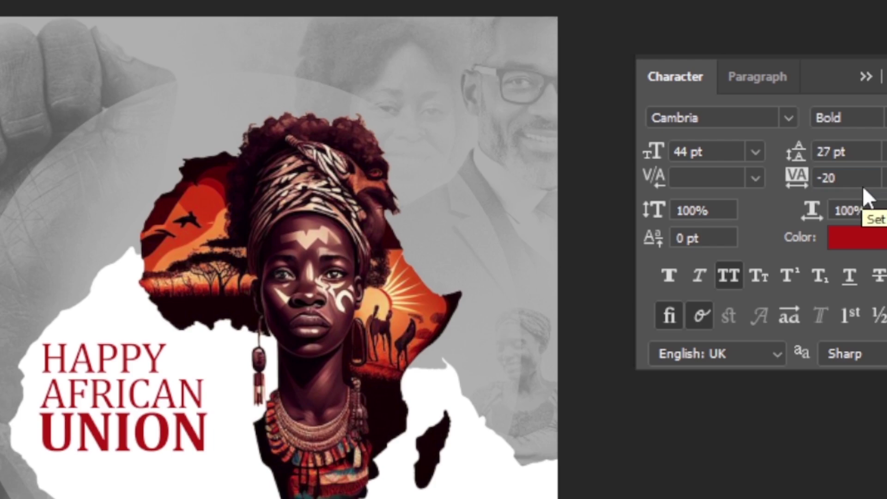
# - Colour the UNION text dark maroon #480111
pyautogui.click(869, 239)
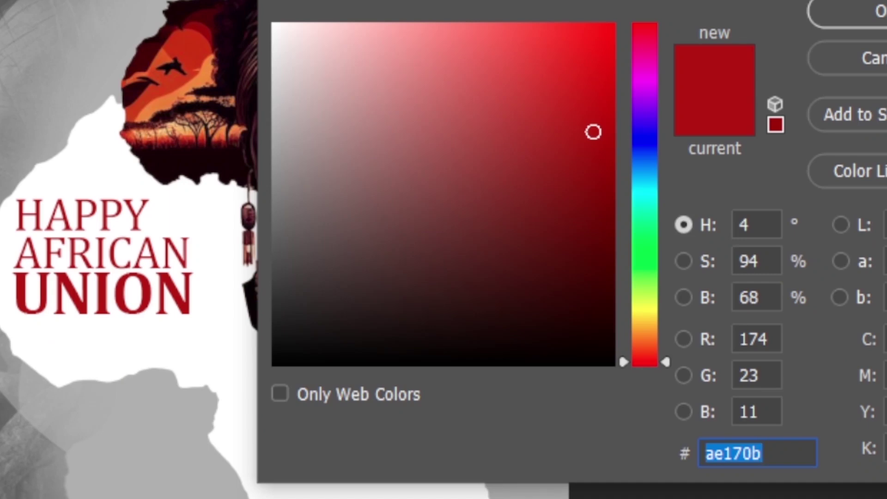
pyautogui.write('48')
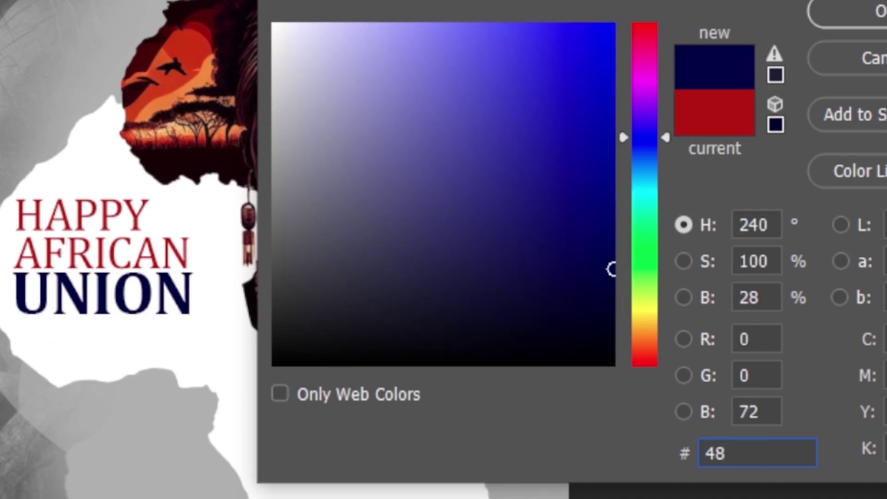
pyautogui.write('0111')
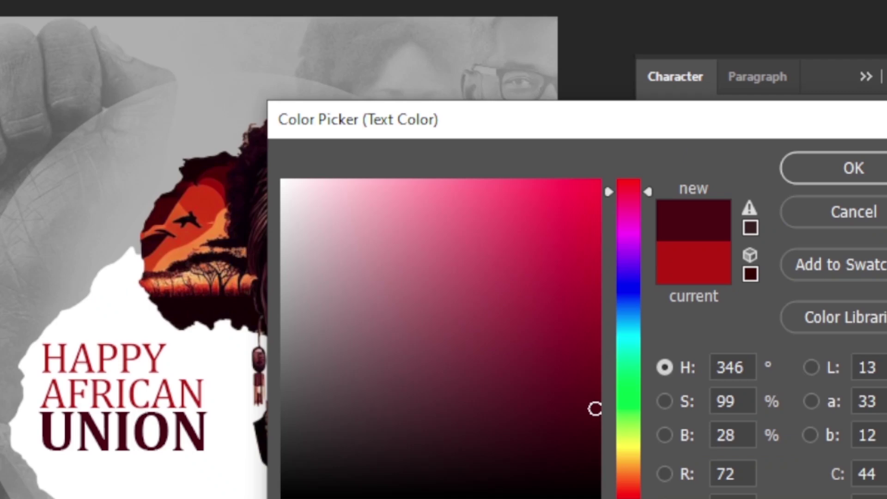
pyautogui.click(859, 178)
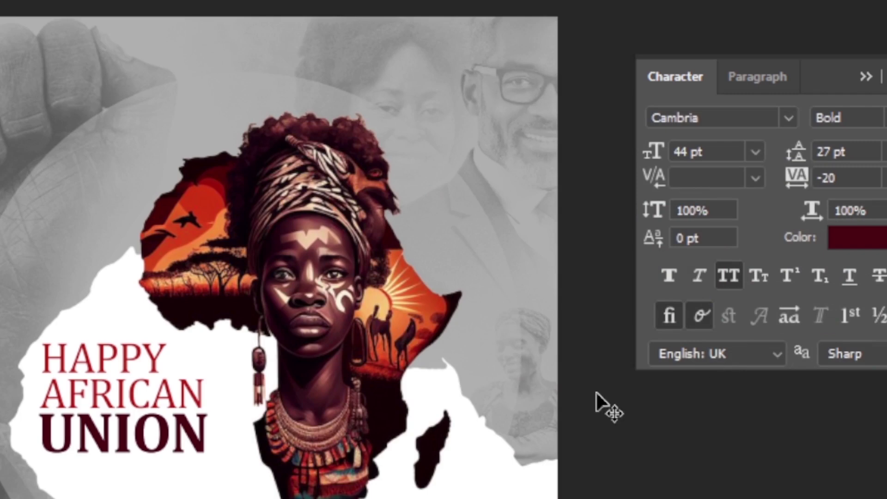
# - Alt-drag a second UNION line below and copy 'day' from the Notepad list
pyautogui.moveTo(109, 398); pyautogui.dragTo(111, 437)
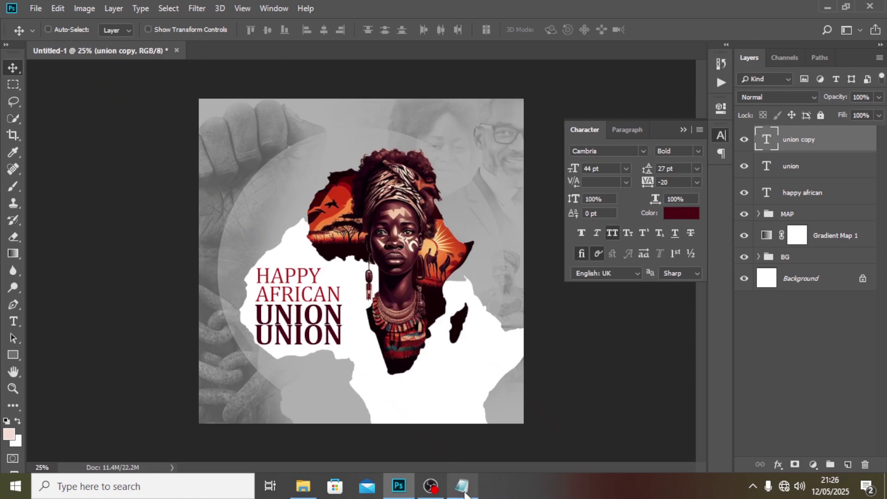
pyautogui.click(461, 486)
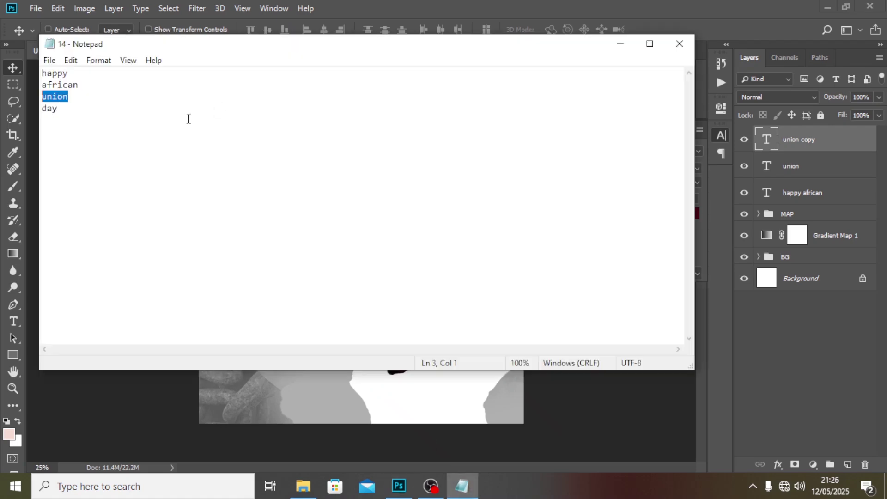
pyautogui.moveTo(53, 109); pyautogui.dragTo(20, 108)
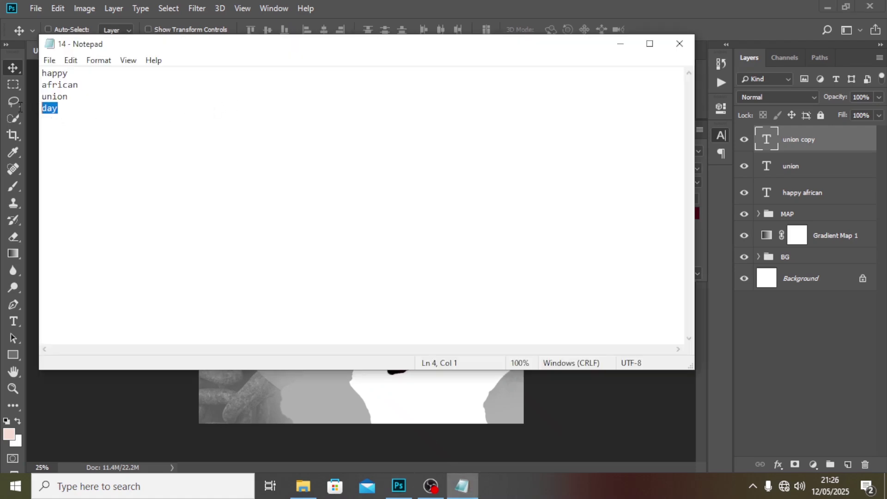
pyautogui.click(331, 5)
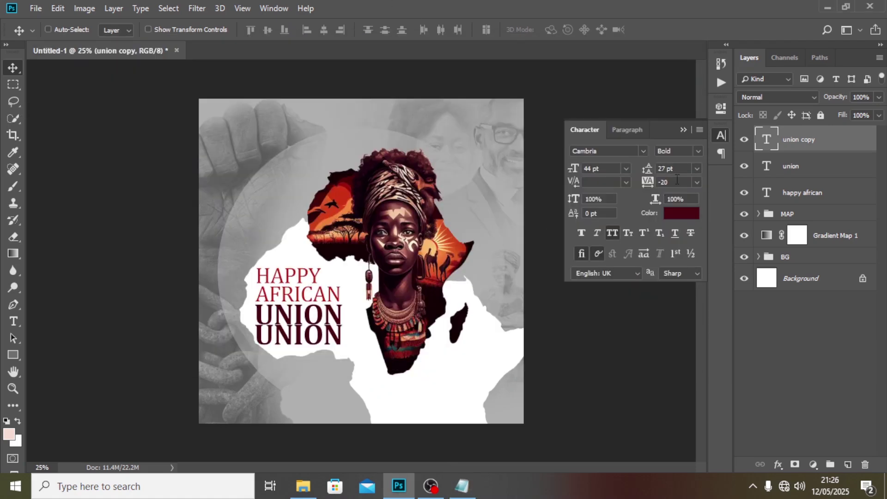
# - Change the second UNION line to DAY and size it 33 pt
pyautogui.doubleClick(763, 140)
pyautogui.hotkey('ctrl', 'v')
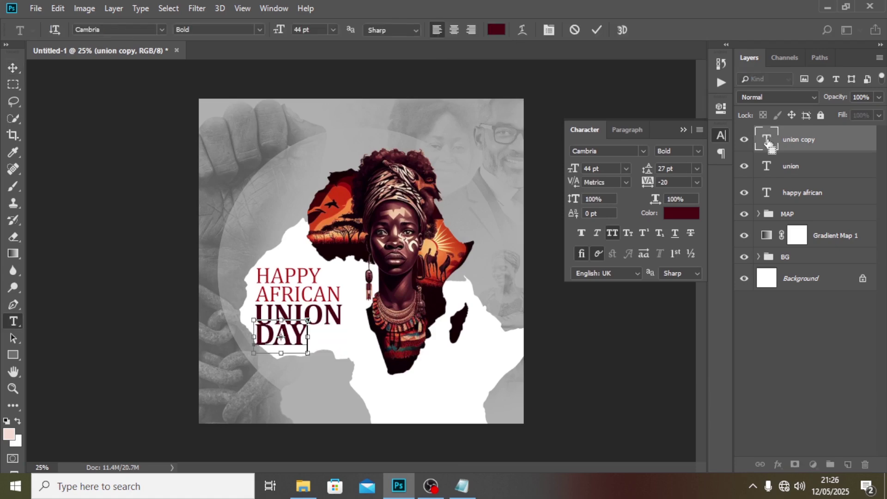
pyautogui.hotkey('ctrl', 'Return')
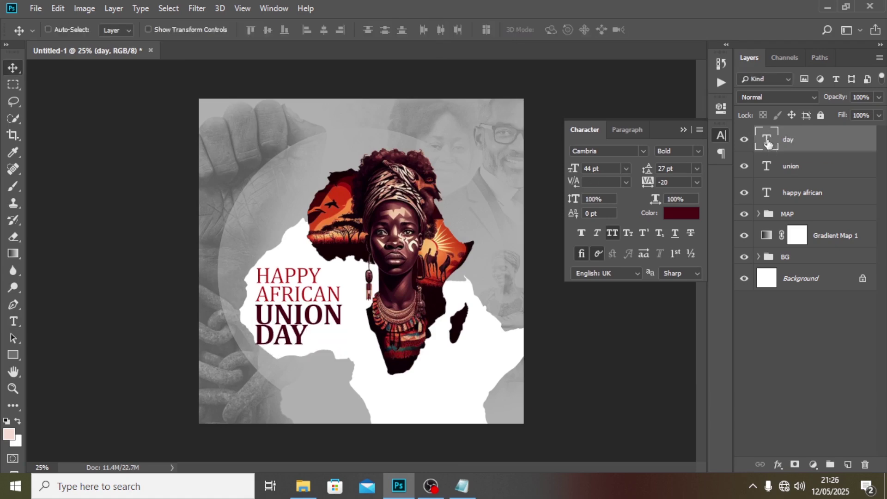
pyautogui.click(613, 165)
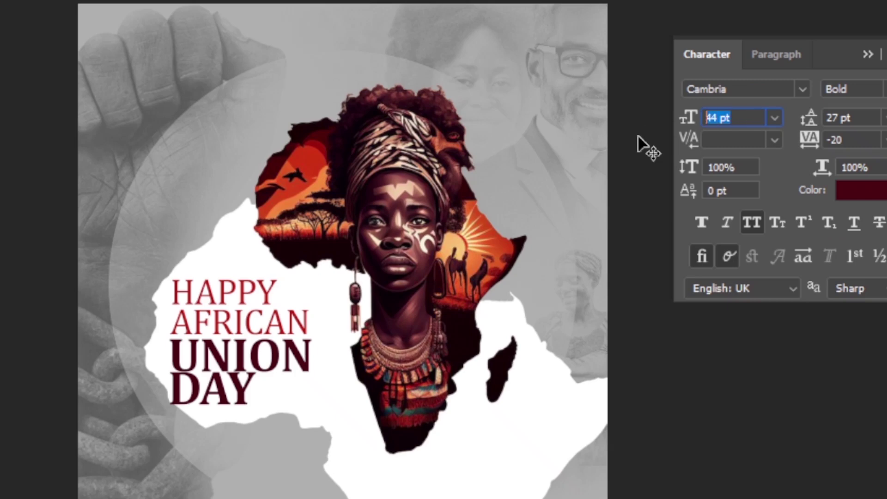
pyautogui.write('33')
pyautogui.press('Return')
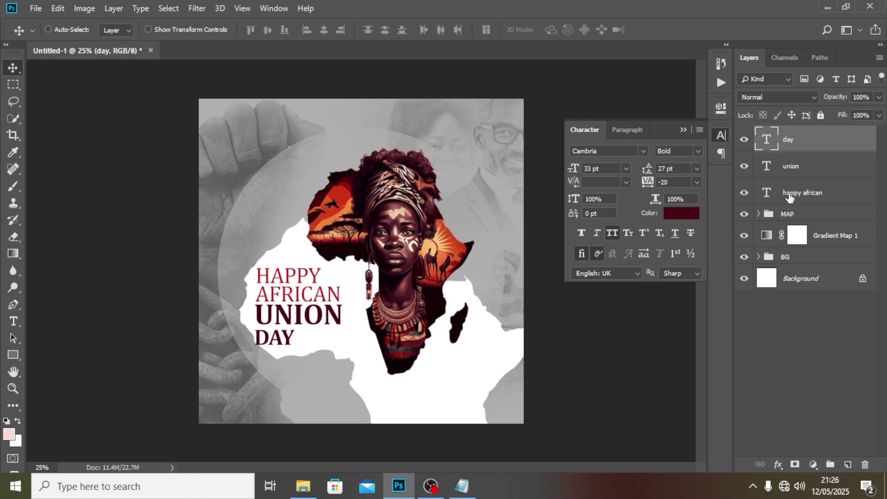
# - Colour DAY with the heading's red #AE170B
pyautogui.click(795, 192)
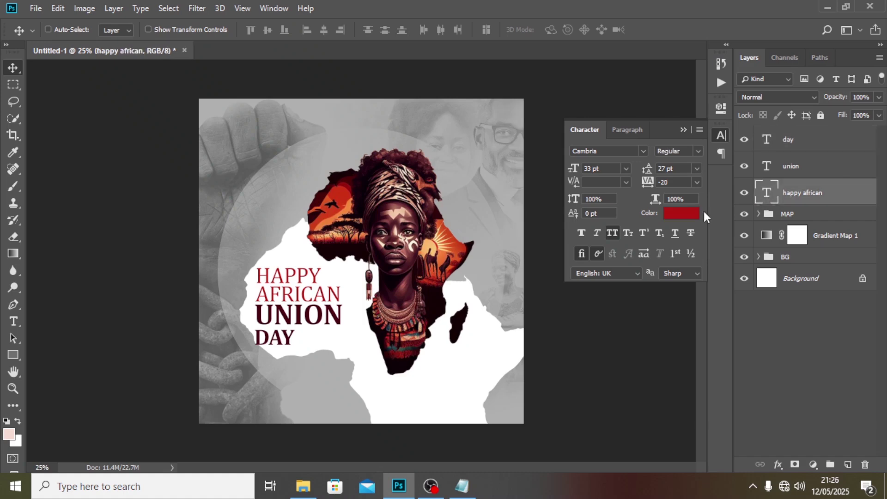
pyautogui.click(679, 213)
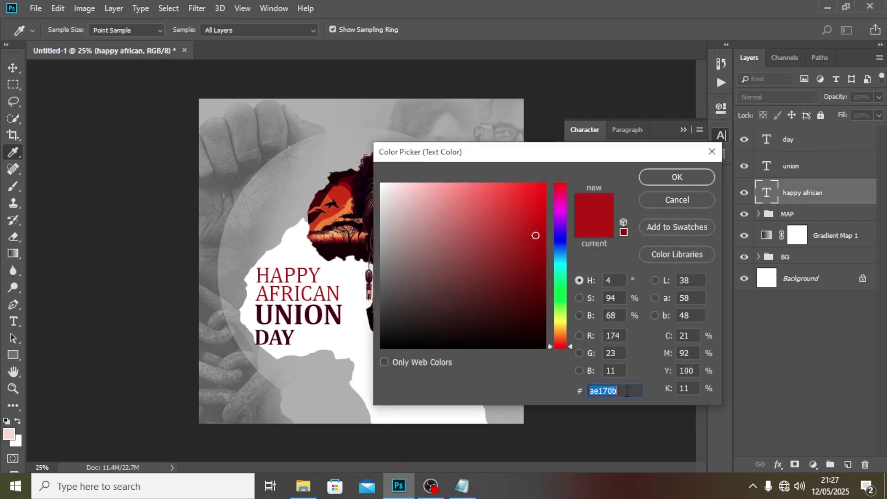
pyautogui.click(712, 152)
pyautogui.click(763, 147)
pyautogui.click(681, 213)
pyautogui.hotkey('ctrl', 'v')
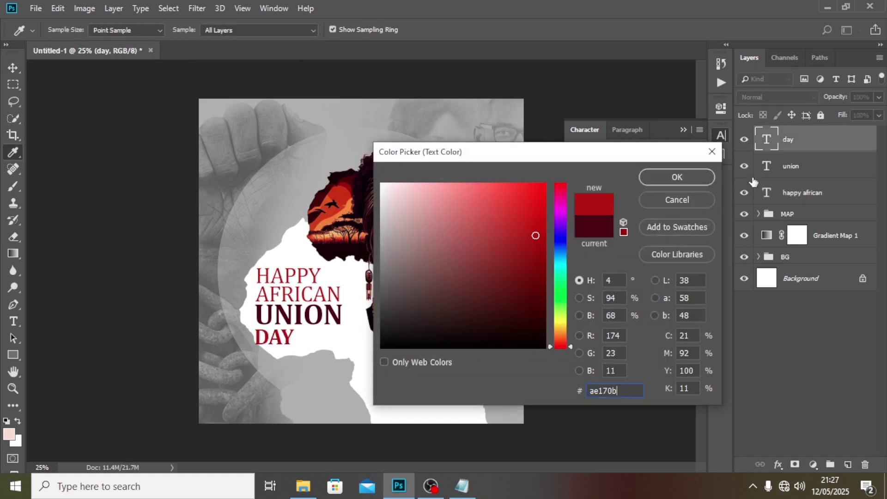
pyautogui.click(690, 180)
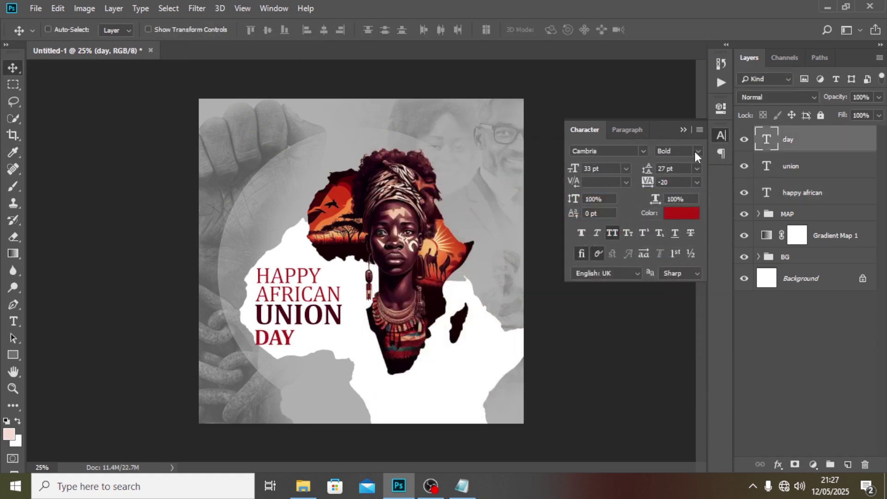
# - Set DAY back to Regular weight, nudge it vertically, and tighten the UNION letter spacing
pyautogui.click(696, 151)
pyautogui.click(677, 165)
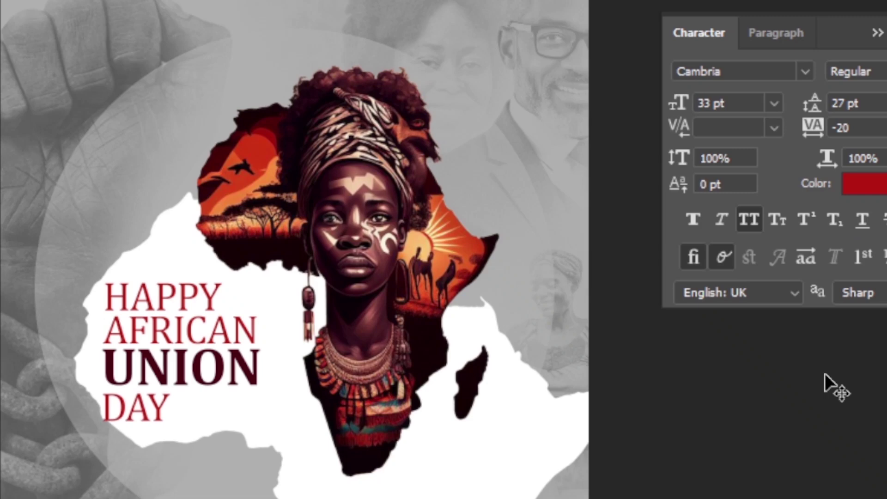
pyautogui.press('Up')
pyautogui.press('Down')
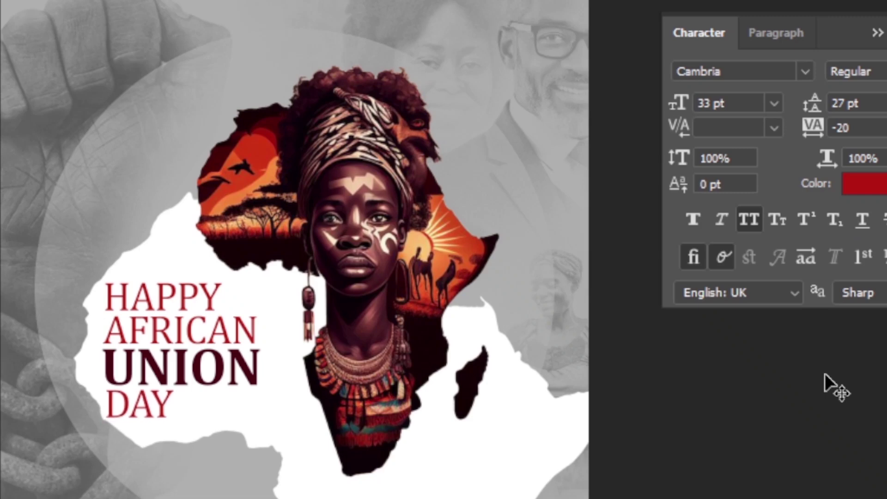
pyautogui.press('Down')
pyautogui.hotkey('alt', '[')
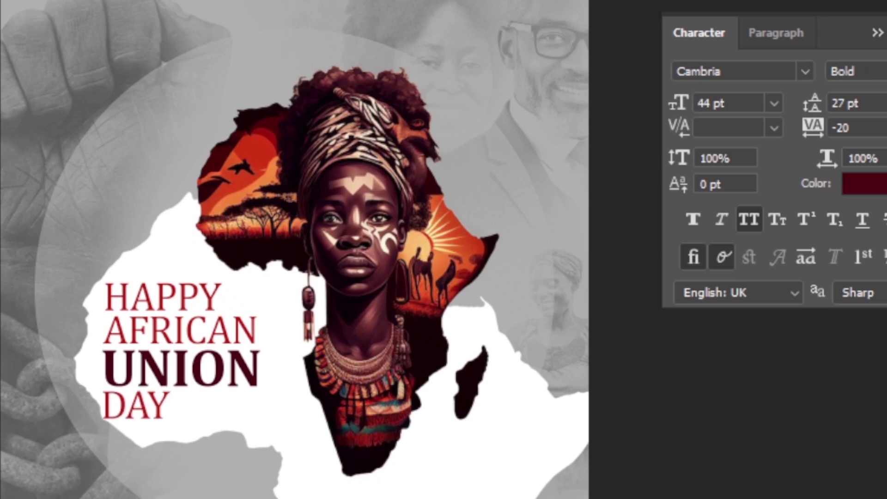
pyautogui.hotkey('alt', 'Left')
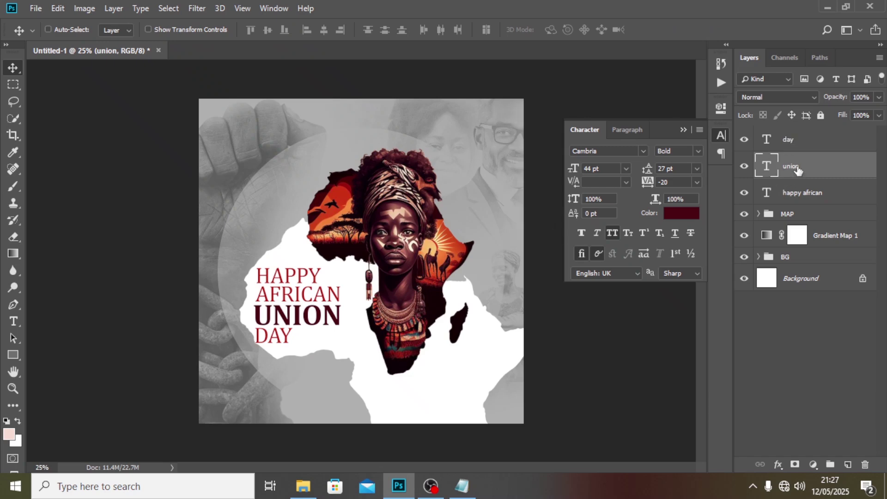
# - Draw a thin rectangle beside DAY, fill it orange-red #D64A06, and nudge it into place
pyautogui.click(13, 354)
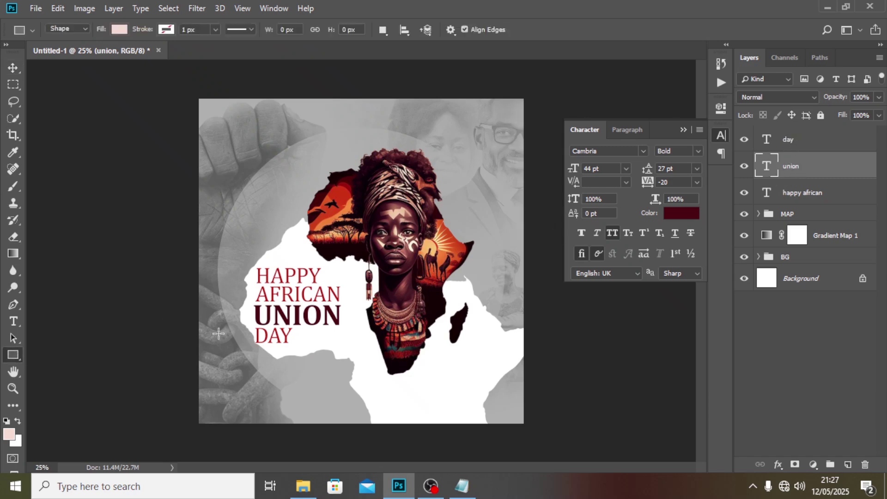
pyautogui.moveTo(296, 335); pyautogui.dragTo(349, 334)
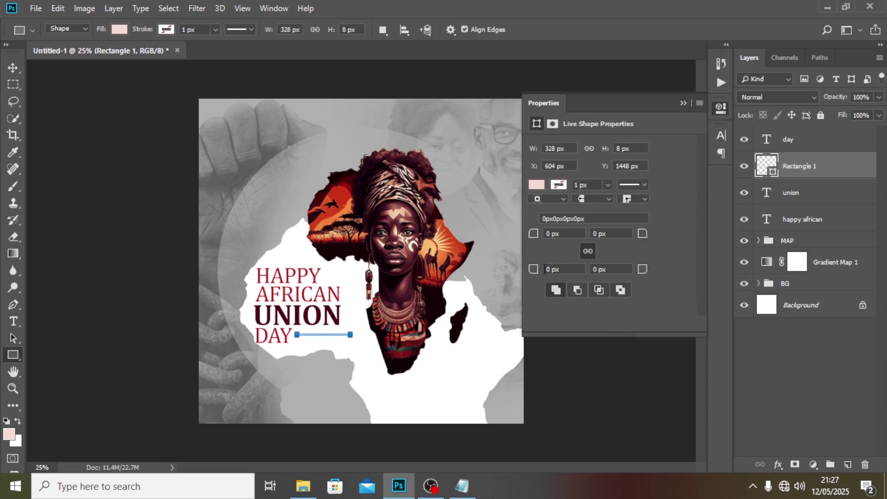
pyautogui.doubleClick(764, 170)
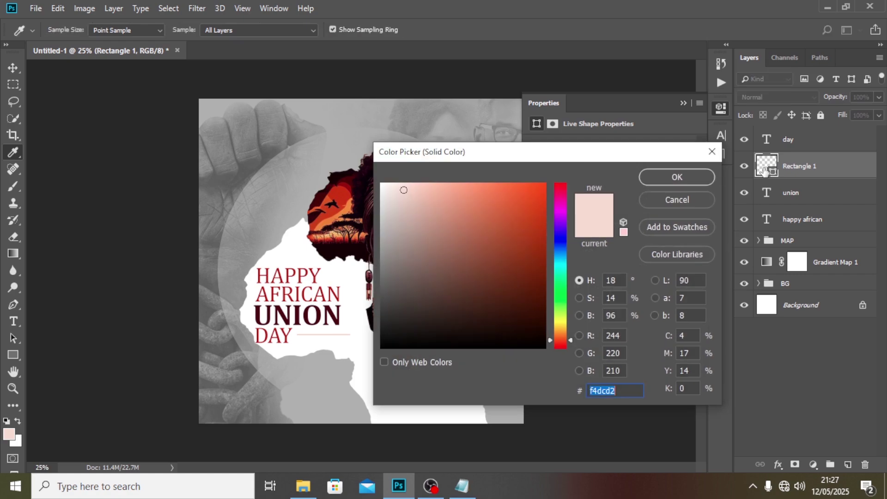
pyautogui.write('D')
pyautogui.write('64')
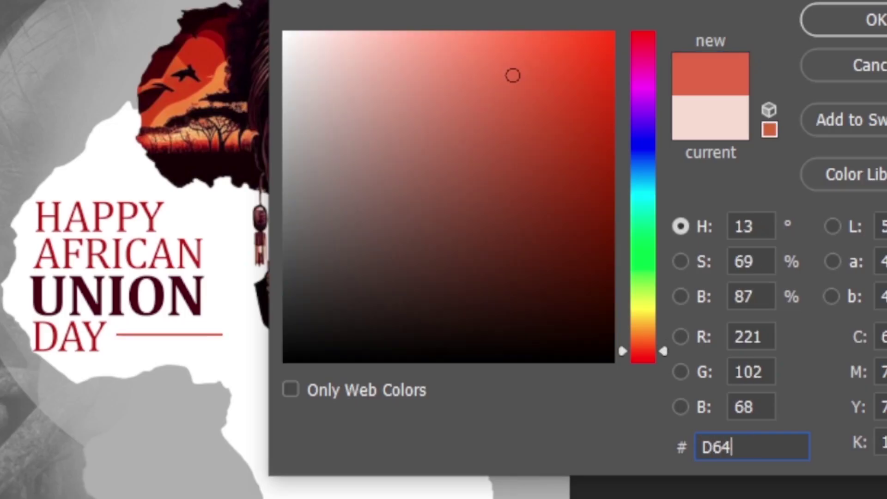
pyautogui.write('A0')
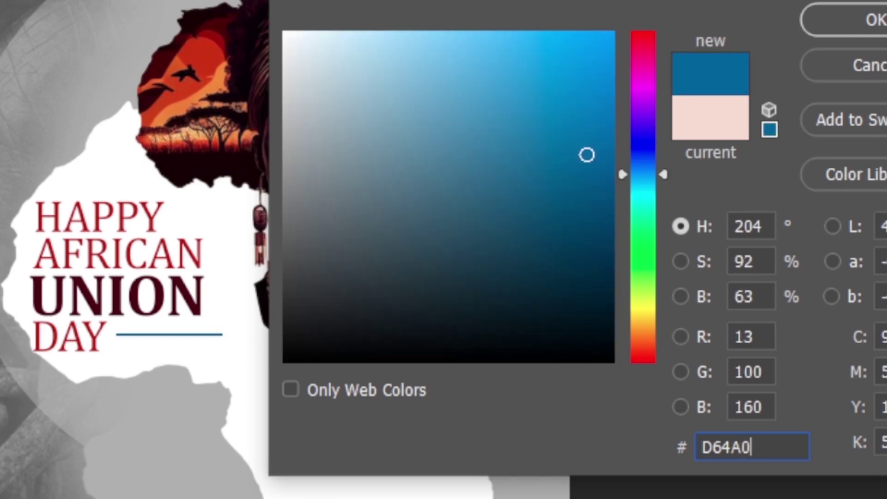
pyautogui.write('6')
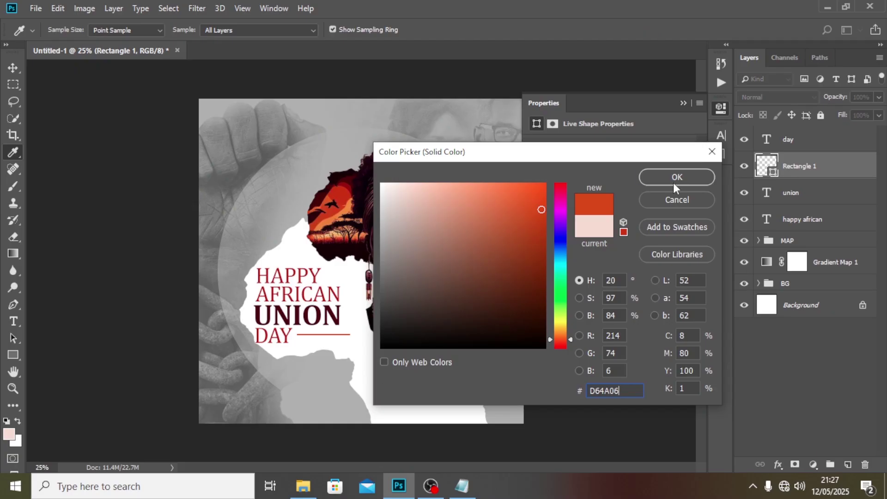
pyautogui.click(868, 21)
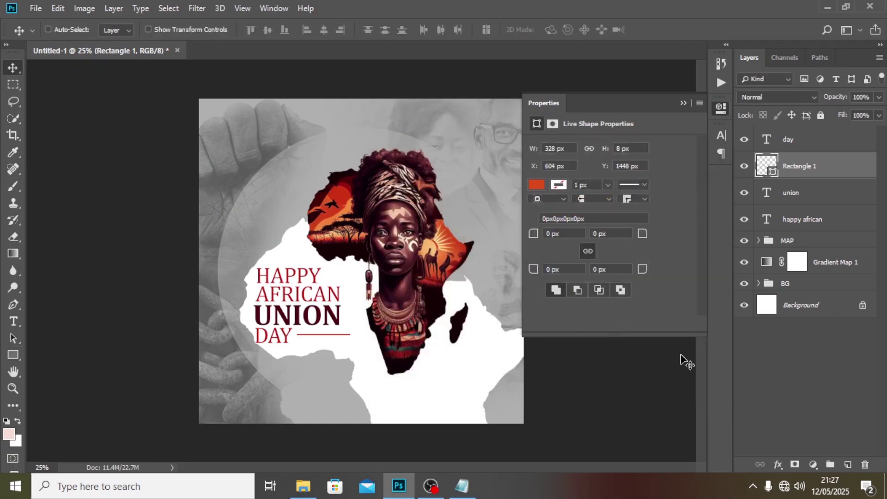
pyautogui.moveTo(680, 356); pyautogui.dragTo(679, 357)
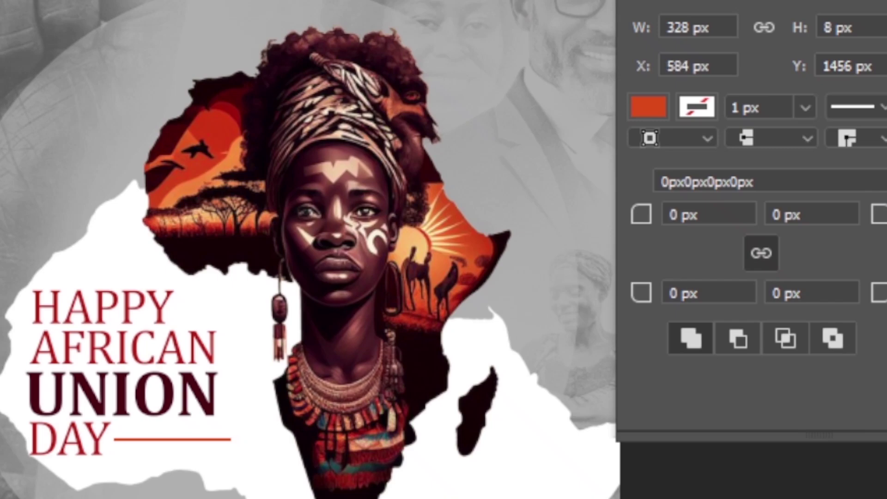
pyautogui.click(788, 139)
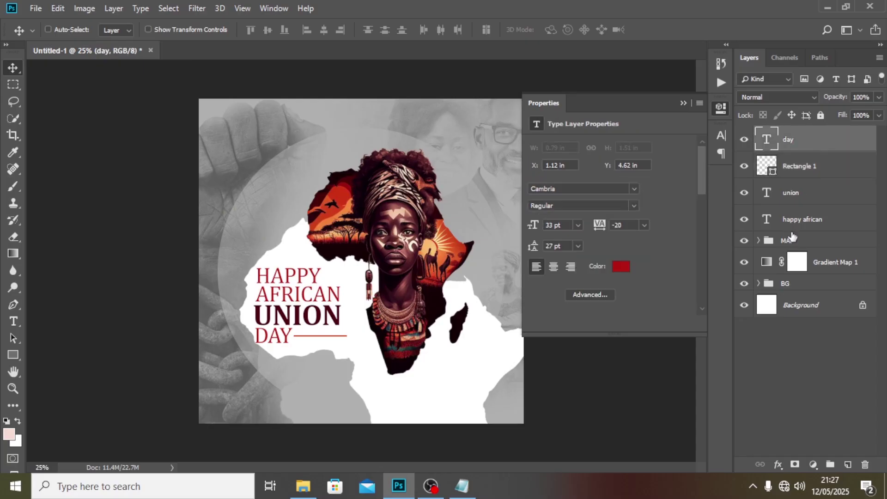
# - Group the headline layers and accent line into a group named TEXT
pyautogui.keyDown('shift'); pyautogui.click(797, 224); pyautogui.keyUp('shift')
pyautogui.hotkey('ctrl', 'g')
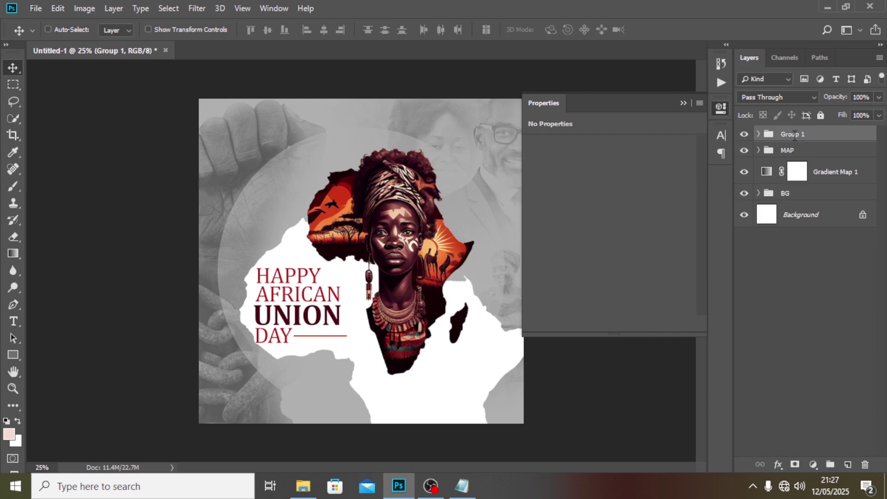
pyautogui.doubleClick(792, 133)
pyautogui.write('EXT')
pyautogui.press('Return')
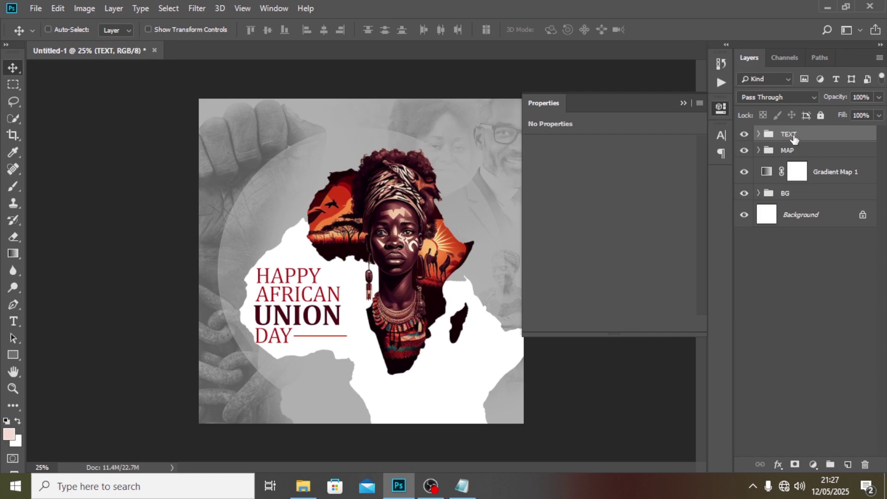
# - Scale the TEXT group down slightly and shift it to the right
pyautogui.click(683, 103)
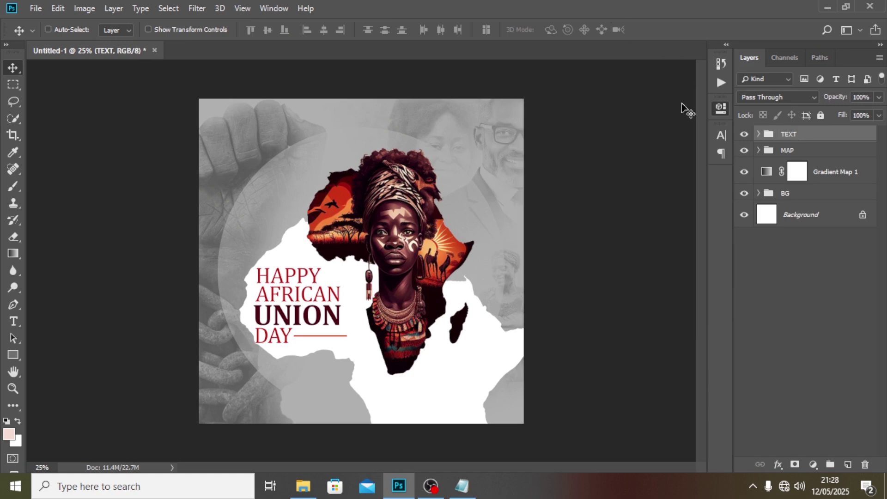
pyautogui.hotkey('ctrl', '-')
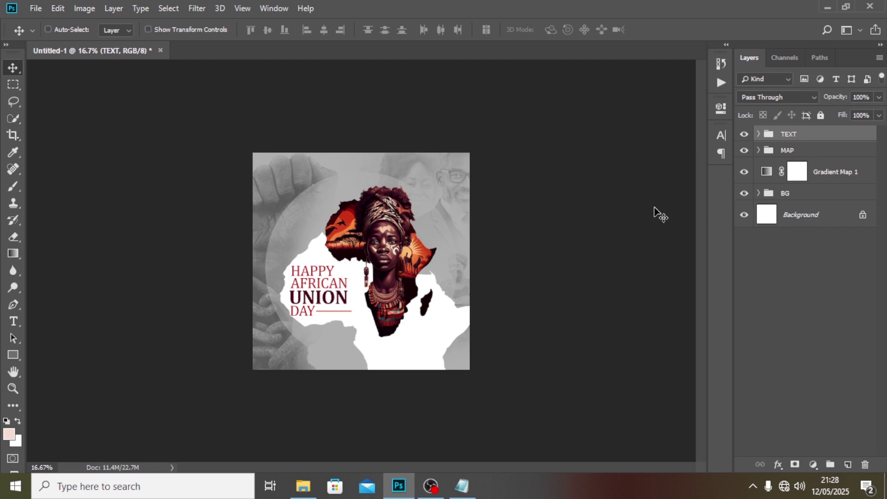
pyautogui.hotkey('ctrl', '-')
pyautogui.hotkey('ctrl', '+')
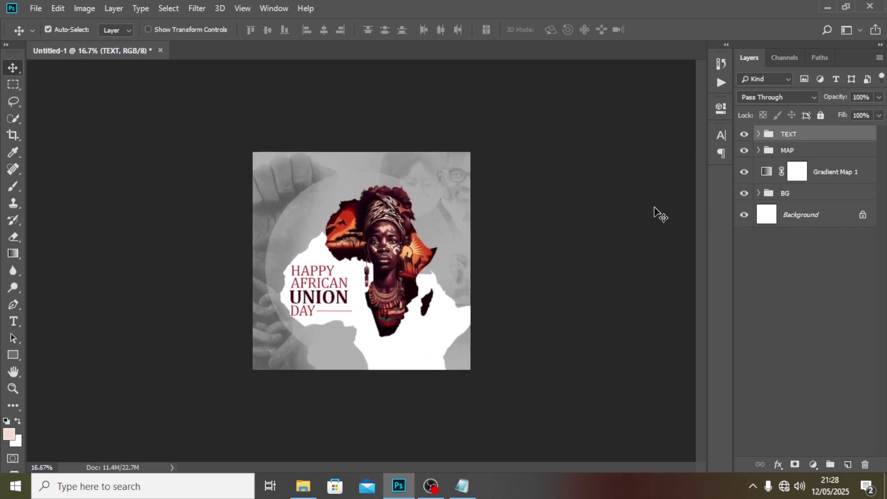
pyautogui.hotkey('ctrl', '+')
pyautogui.hotkey('ctrl', 't')
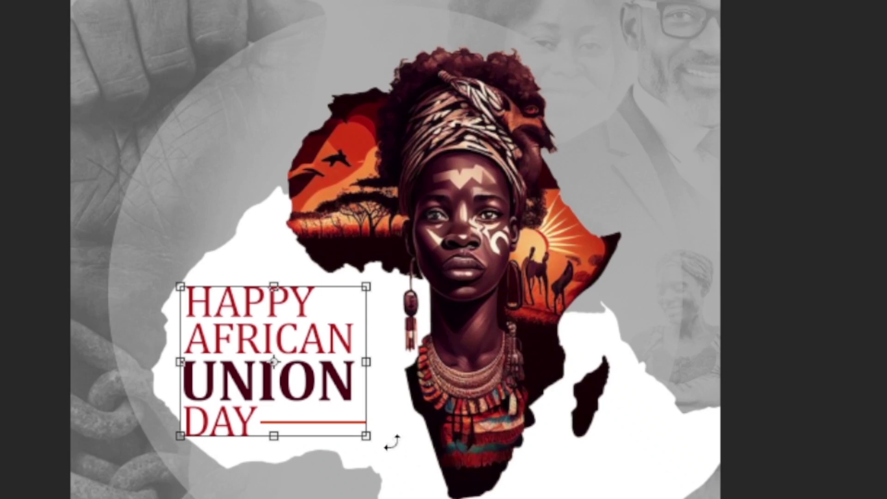
pyautogui.moveTo(366, 436); pyautogui.dragTo(349, 425)
pyautogui.hotkey('shift', 'Right')
pyautogui.hotkey('shift', 'Right')
pyautogui.hotkey('shift', 'Right')
pyautogui.hotkey('shift', 'Right')
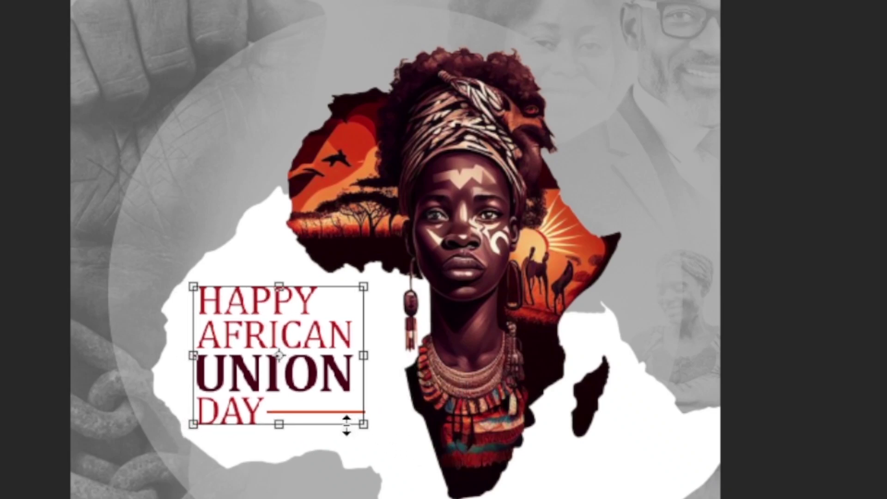
pyautogui.press('Return')
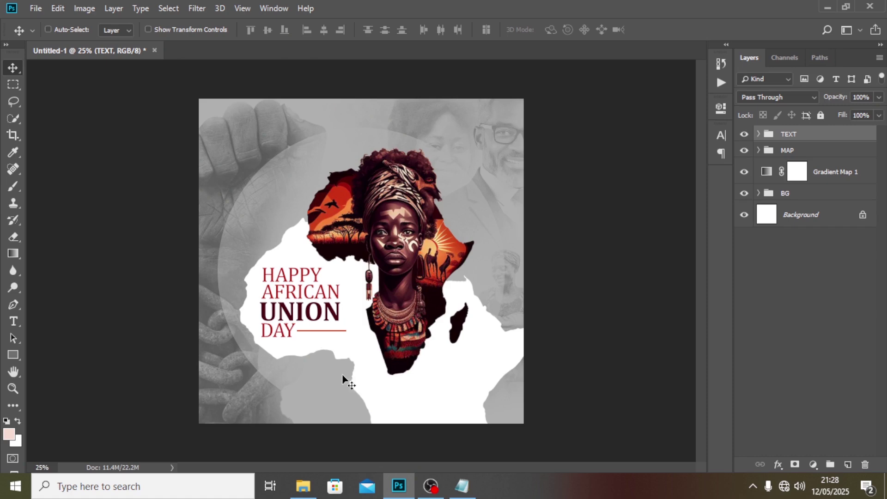
# - Place Embedded the HANDLES copy image and drag it to the poster's bottom centre
pyautogui.click(36, 7)
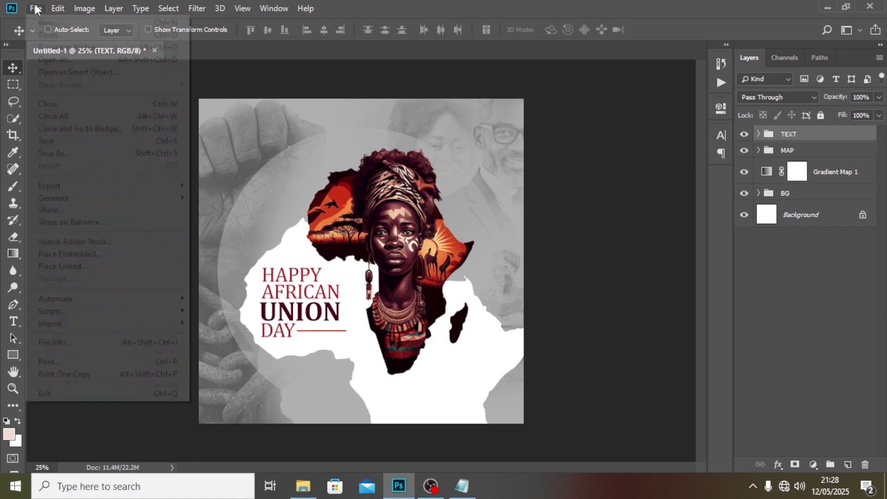
pyautogui.click(54, 253)
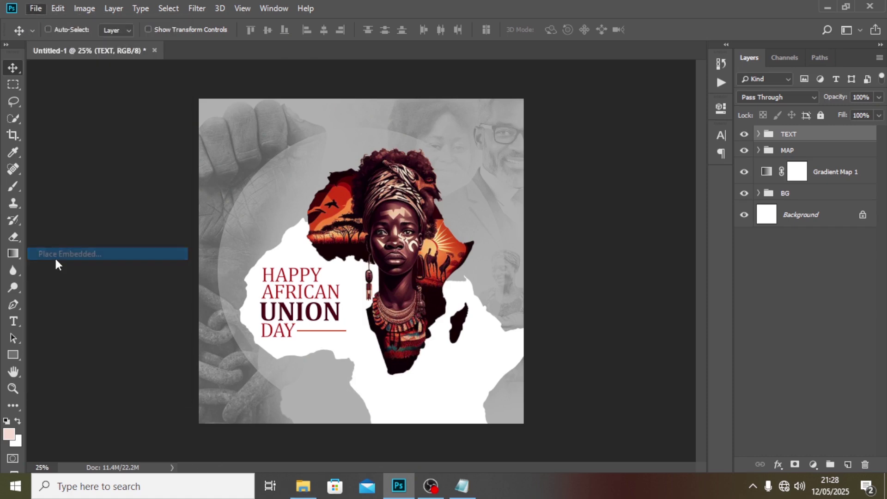
pyautogui.click(308, 130)
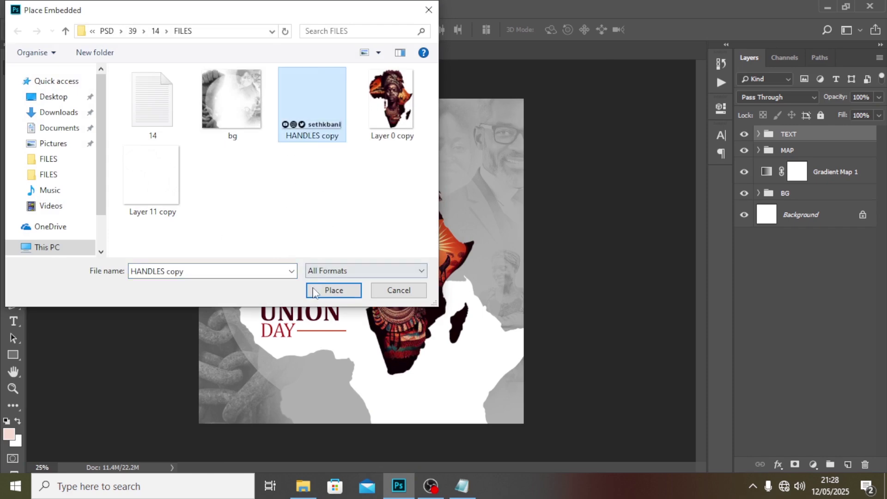
pyautogui.click(314, 290)
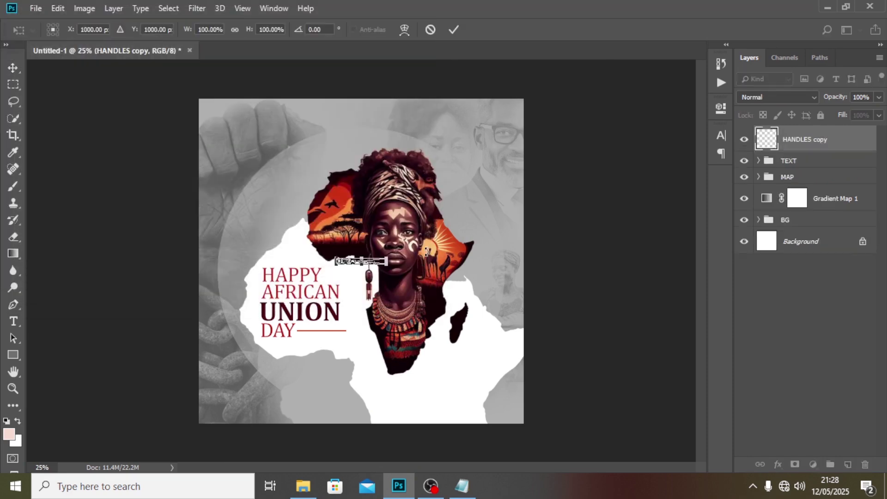
pyautogui.press('Return')
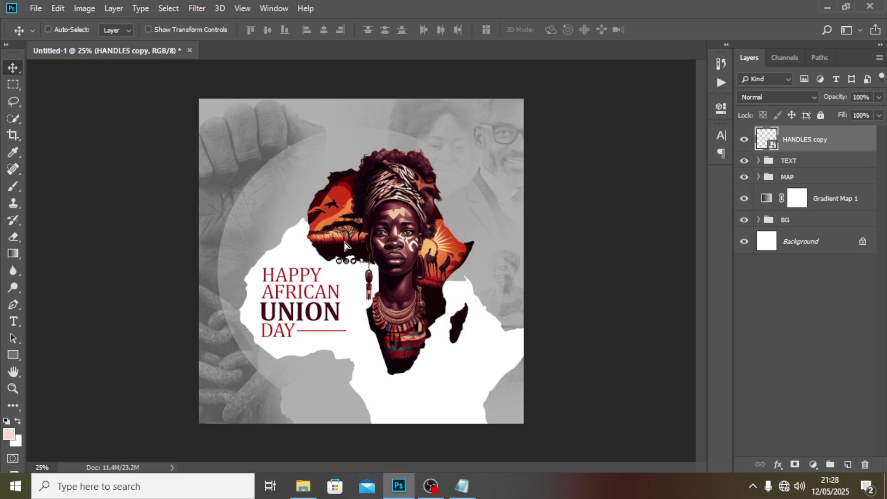
pyautogui.moveTo(334, 239); pyautogui.dragTo(418, 417)
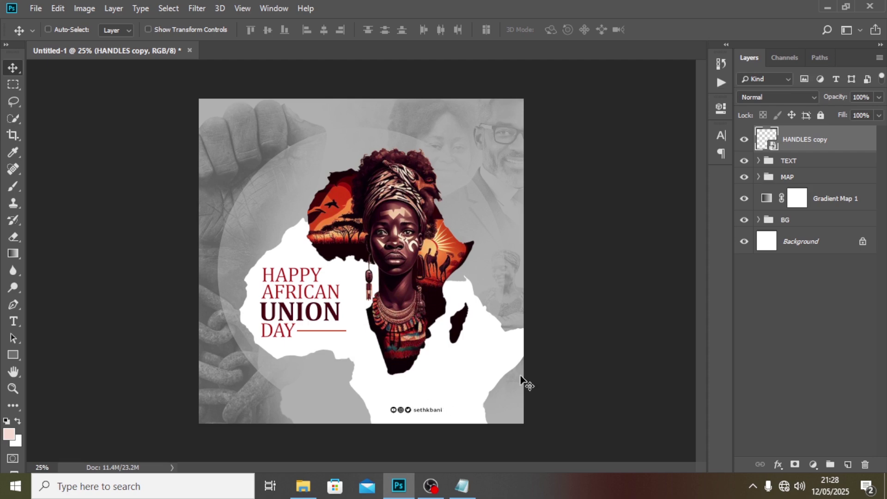